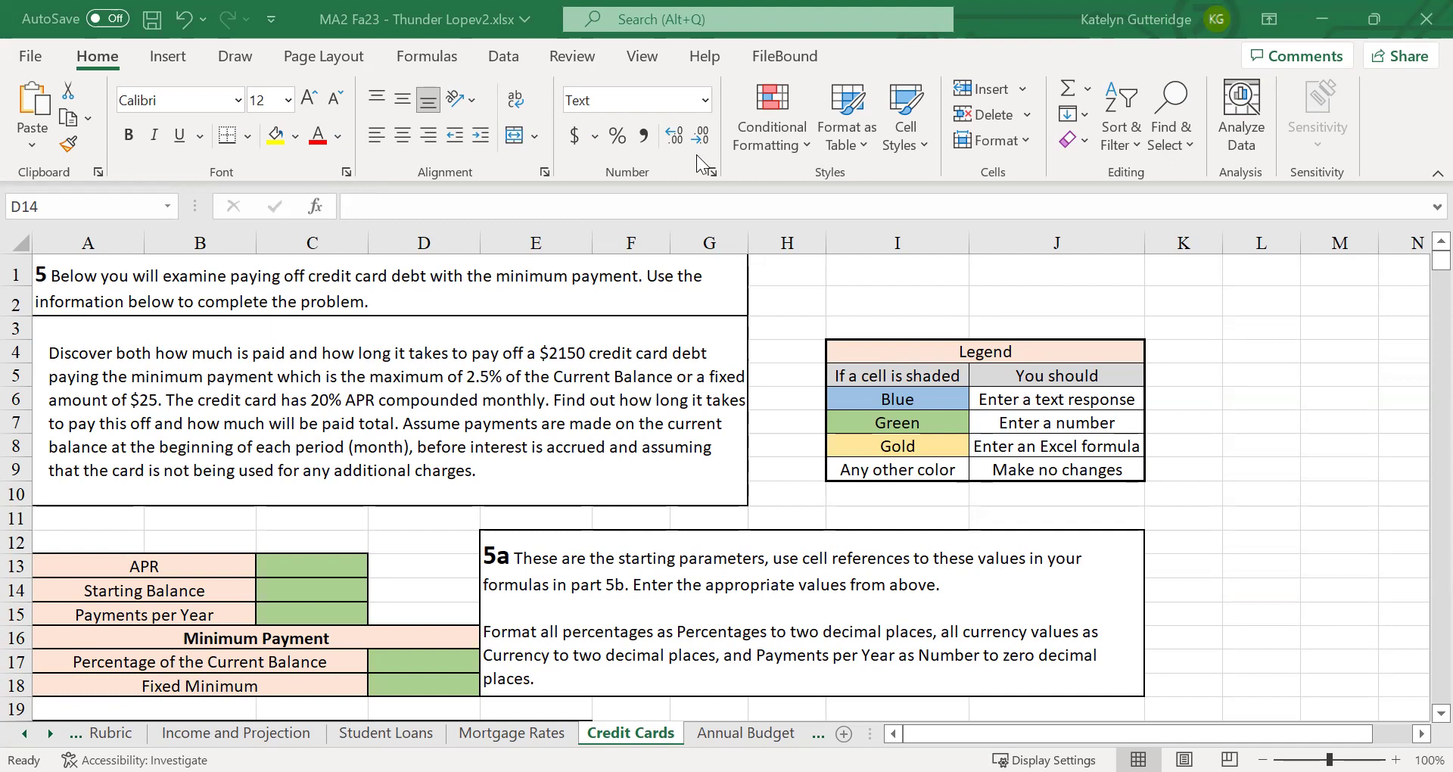
# Step: Enter 20.00%, $2,150.00 and 12 in C13:C15, and 2.50% and $25.00 in D17:D18
pyautogui.click(165, 365)
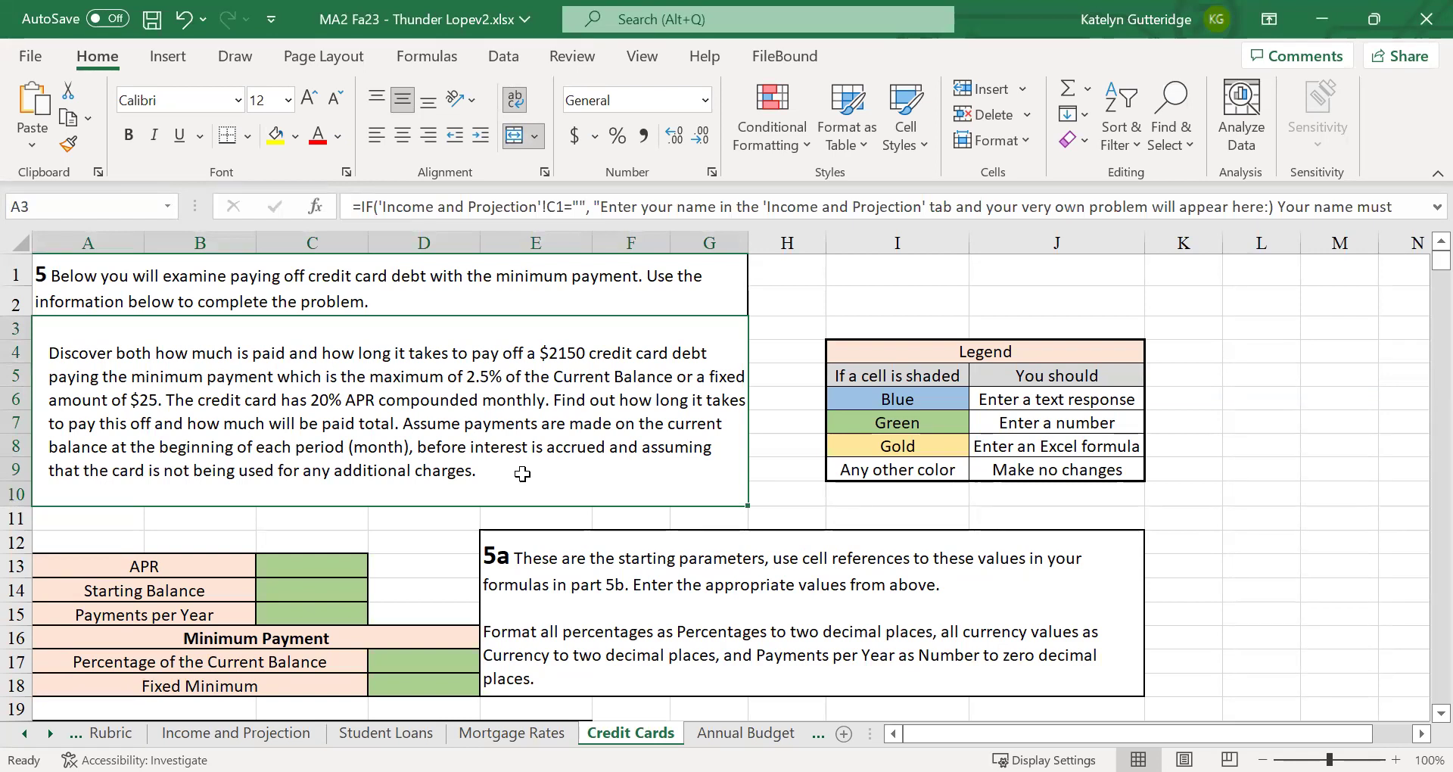
pyautogui.click(648, 614)
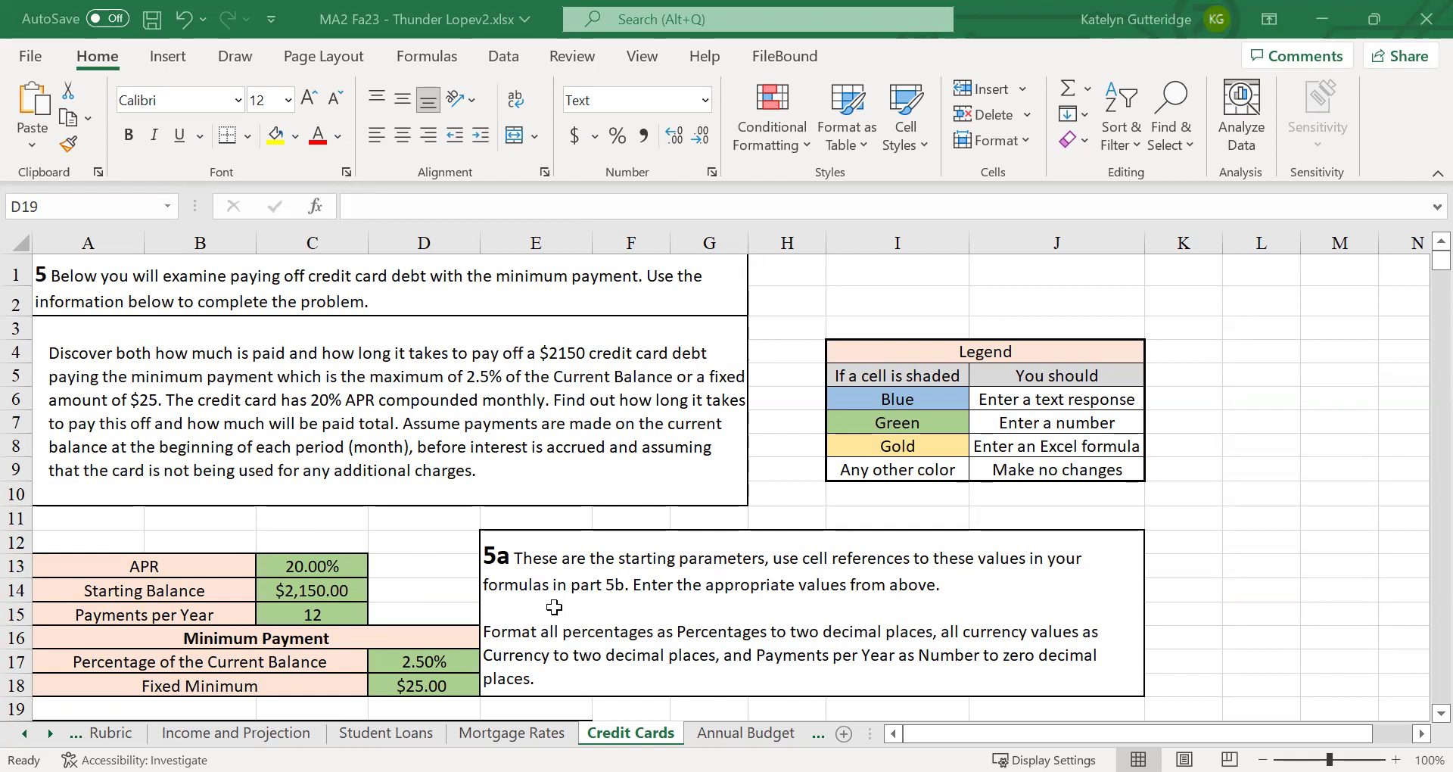
# Step: Scroll down to the 5b payoff table and 5c summary box, and zoom the sheet to 90%
pyautogui.scroll(-3, 681, 545)
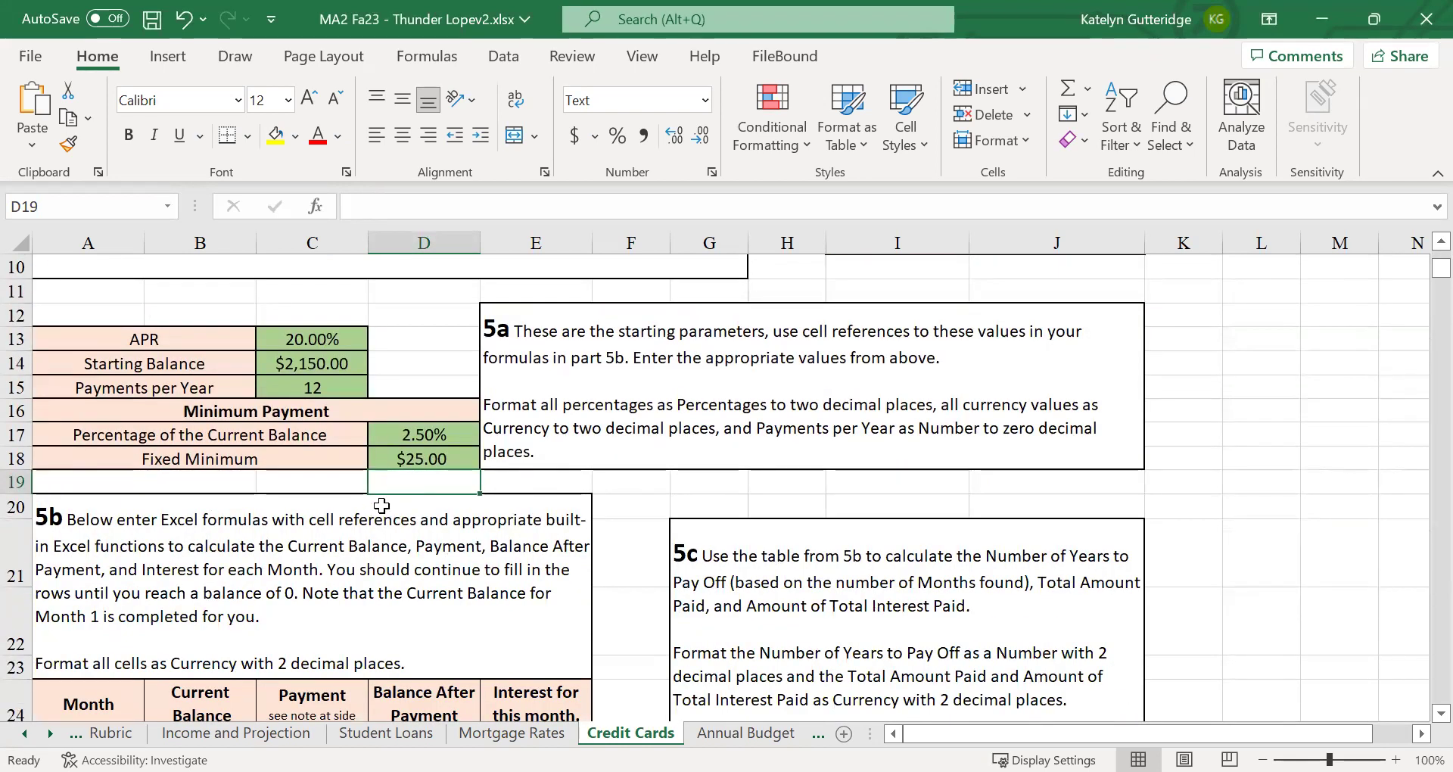
pyautogui.scroll(-1, 382, 503)
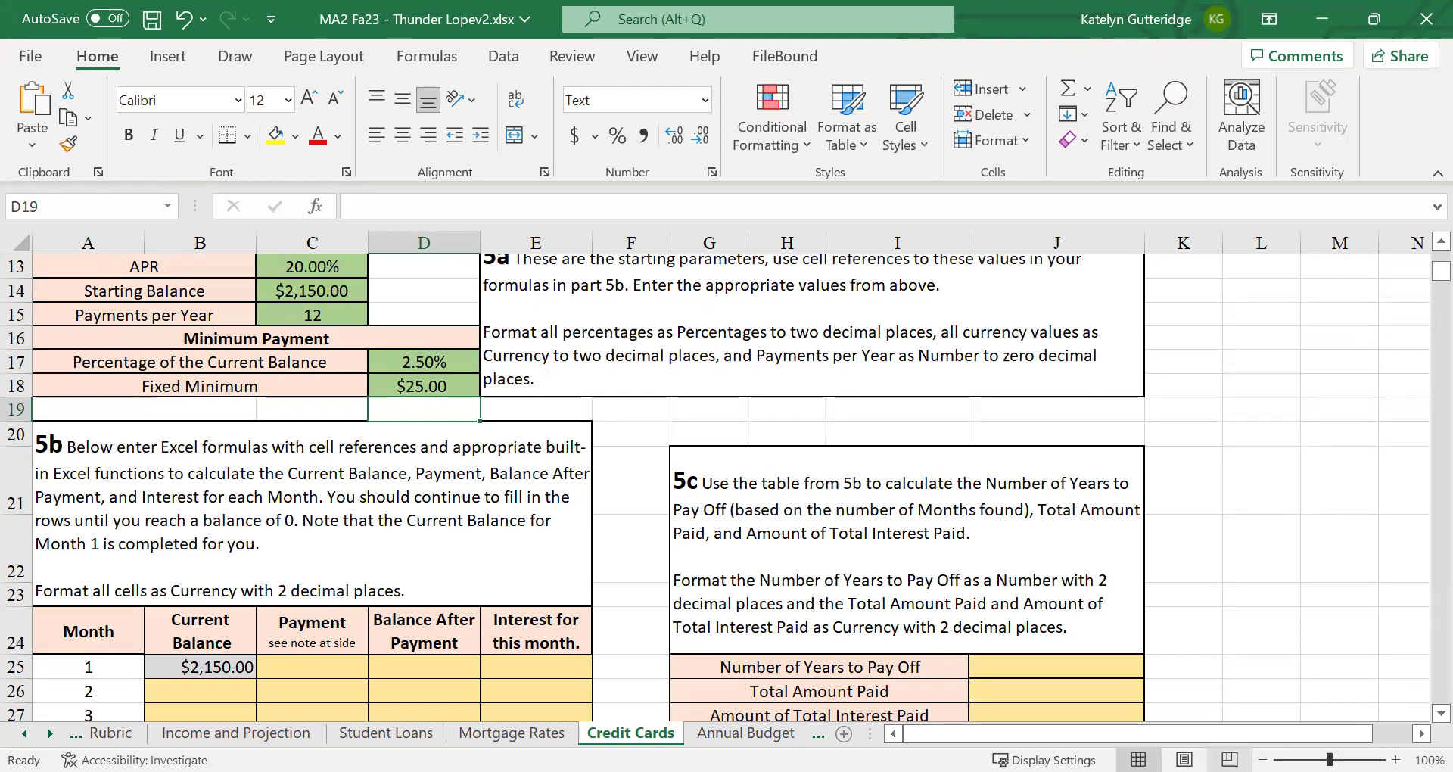
pyautogui.click(1262, 759)
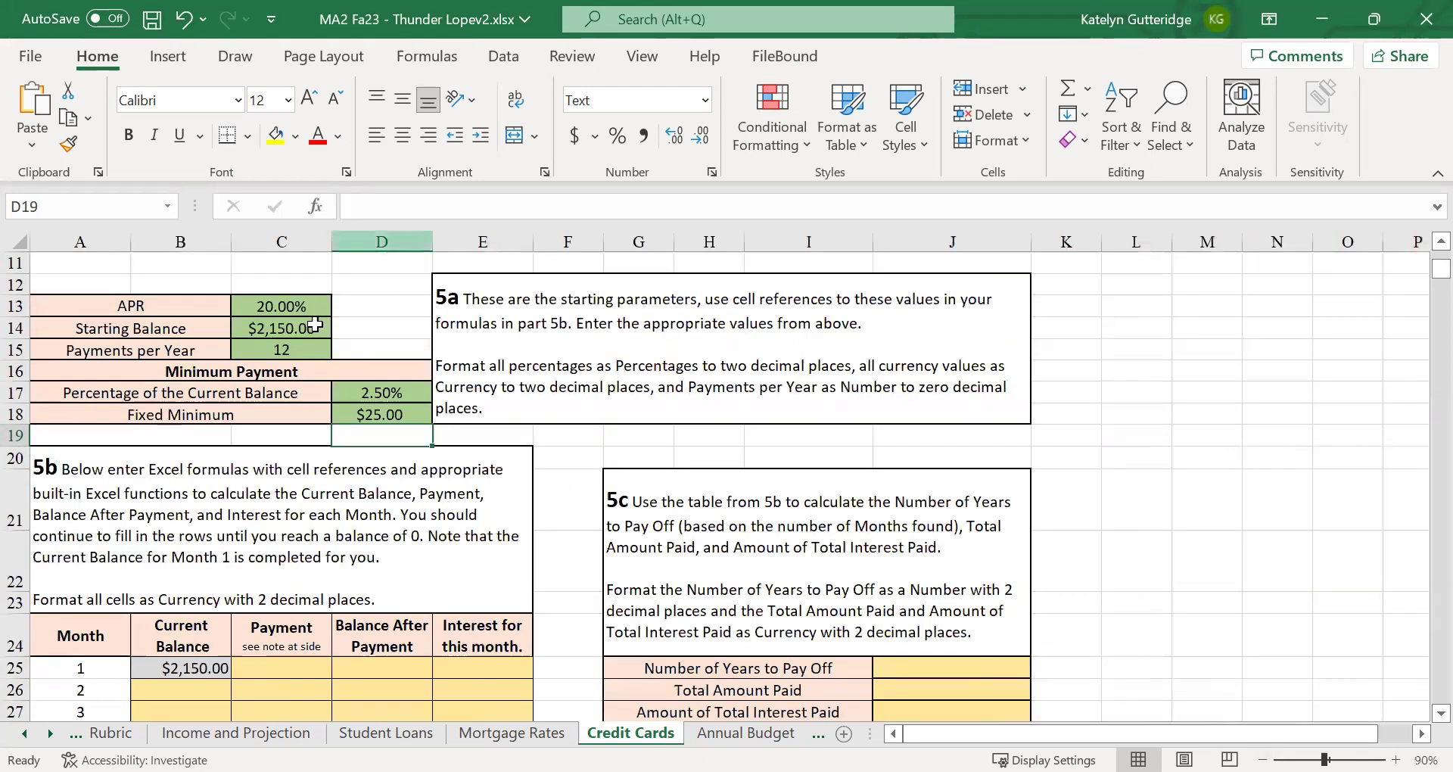
pyautogui.click(284, 332)
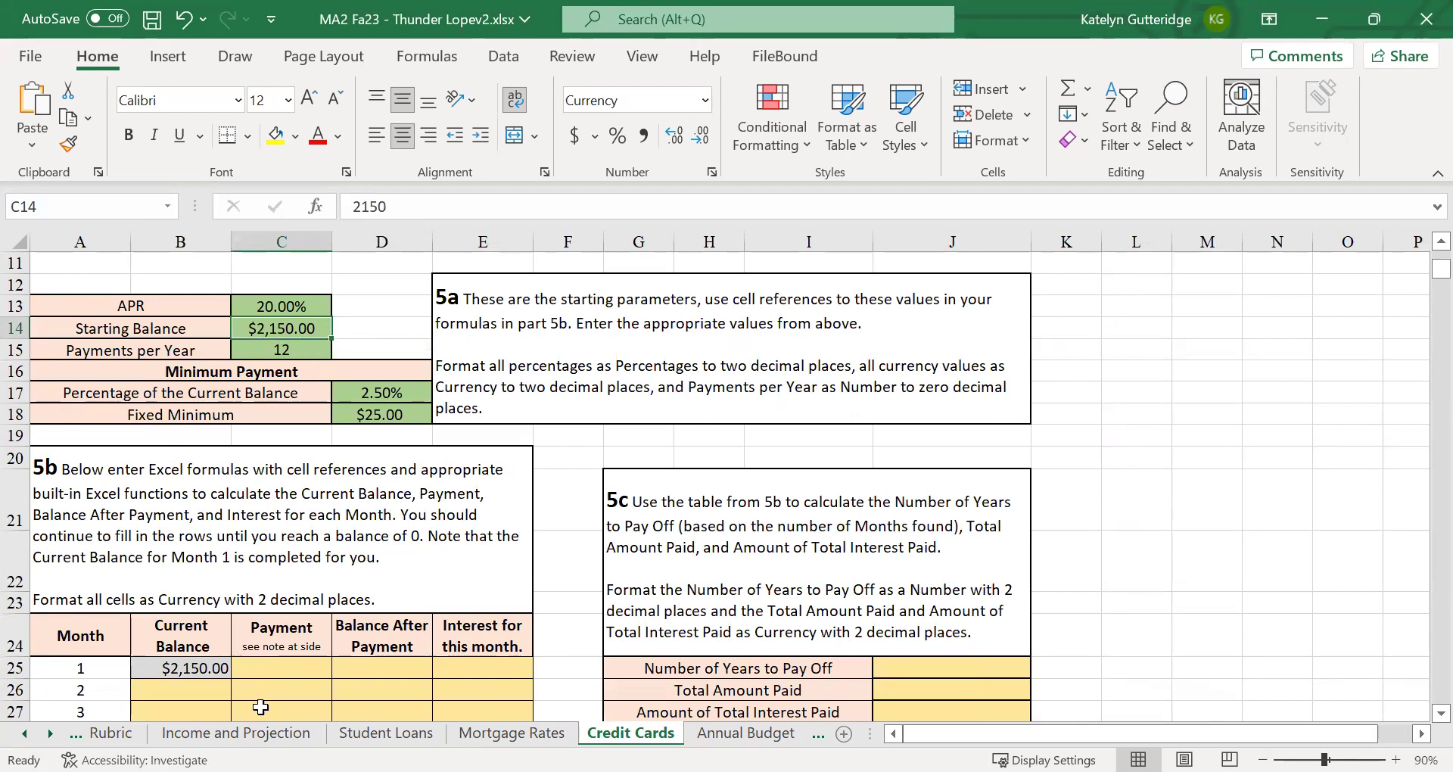
pyautogui.click(198, 670)
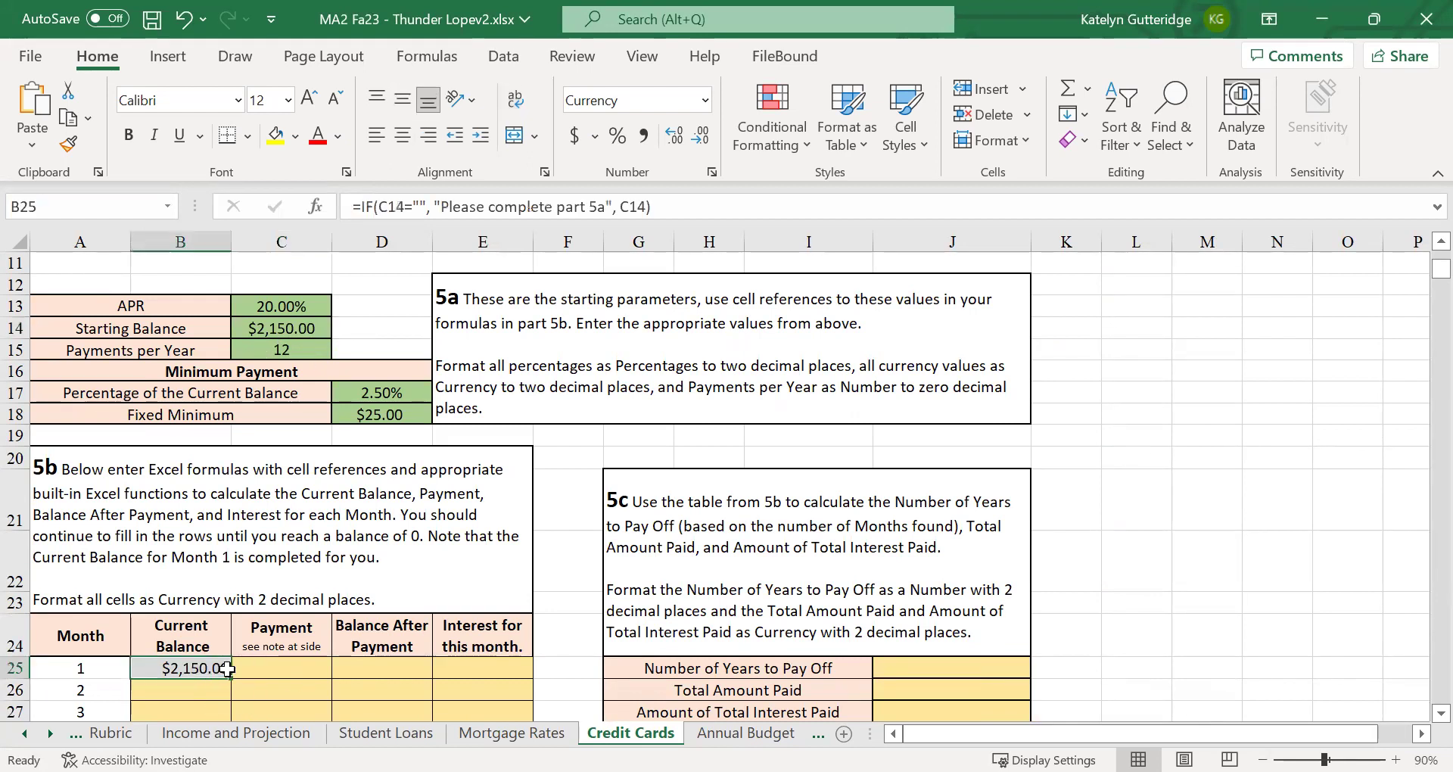
pyautogui.click(274, 664)
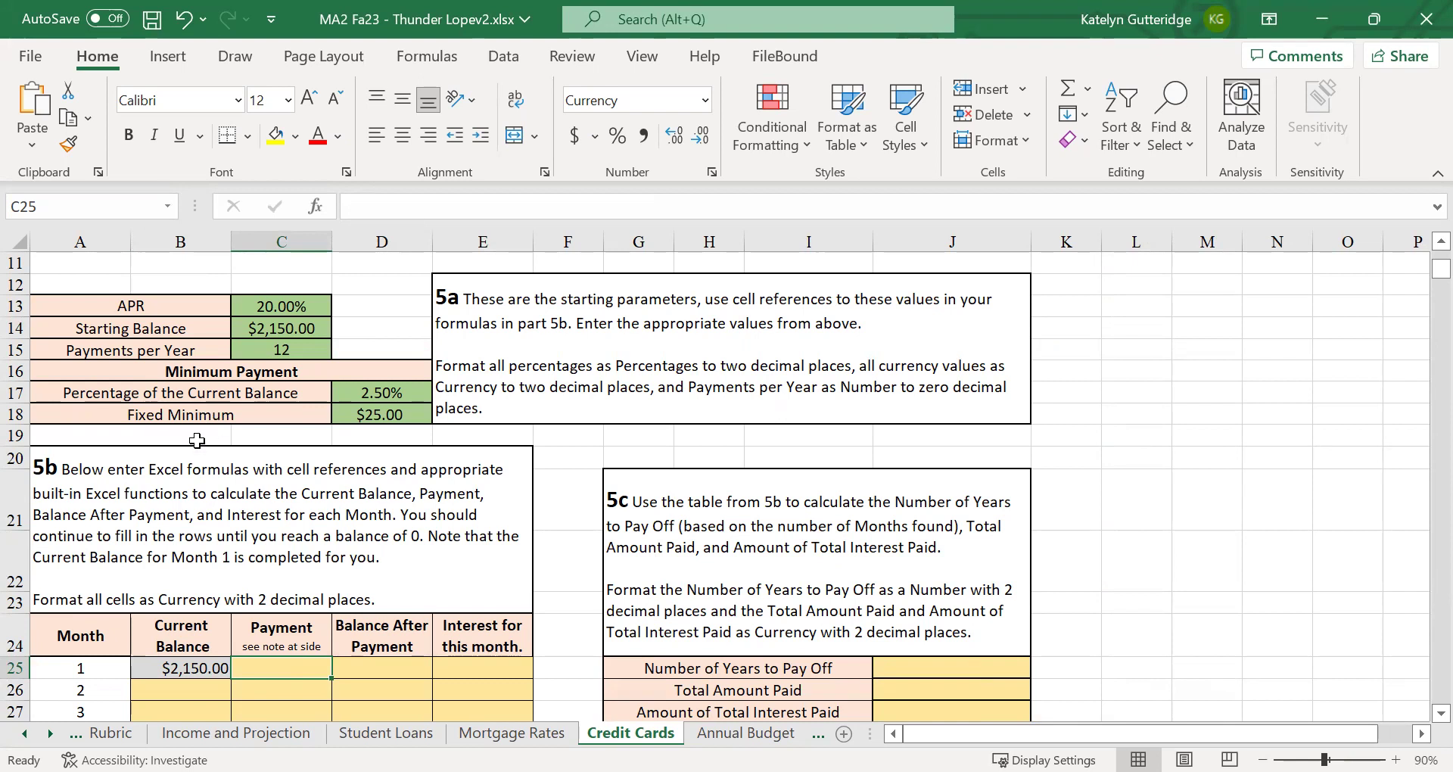
pyautogui.scroll(2, 197, 441)
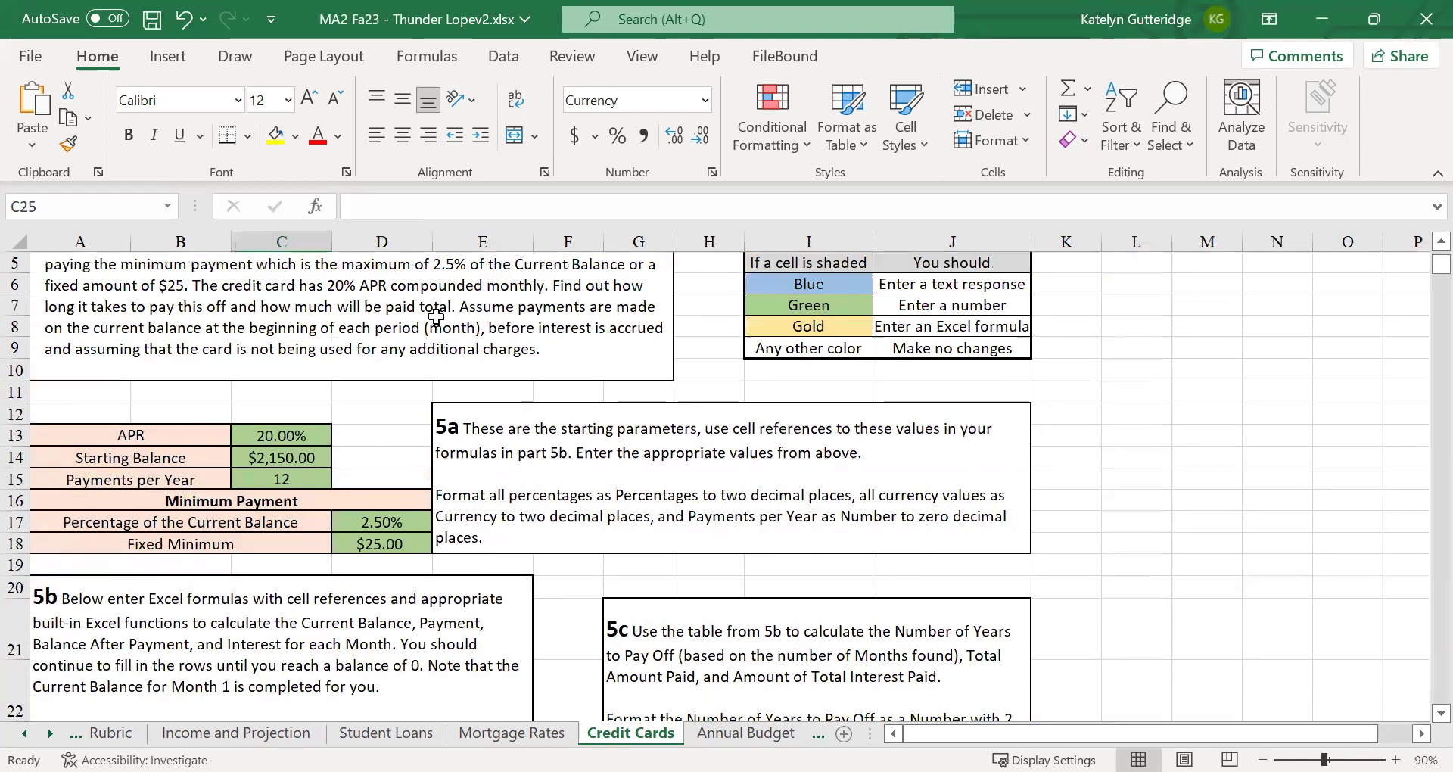
pyautogui.click(203, 305)
pyautogui.scroll(1, 409, 291)
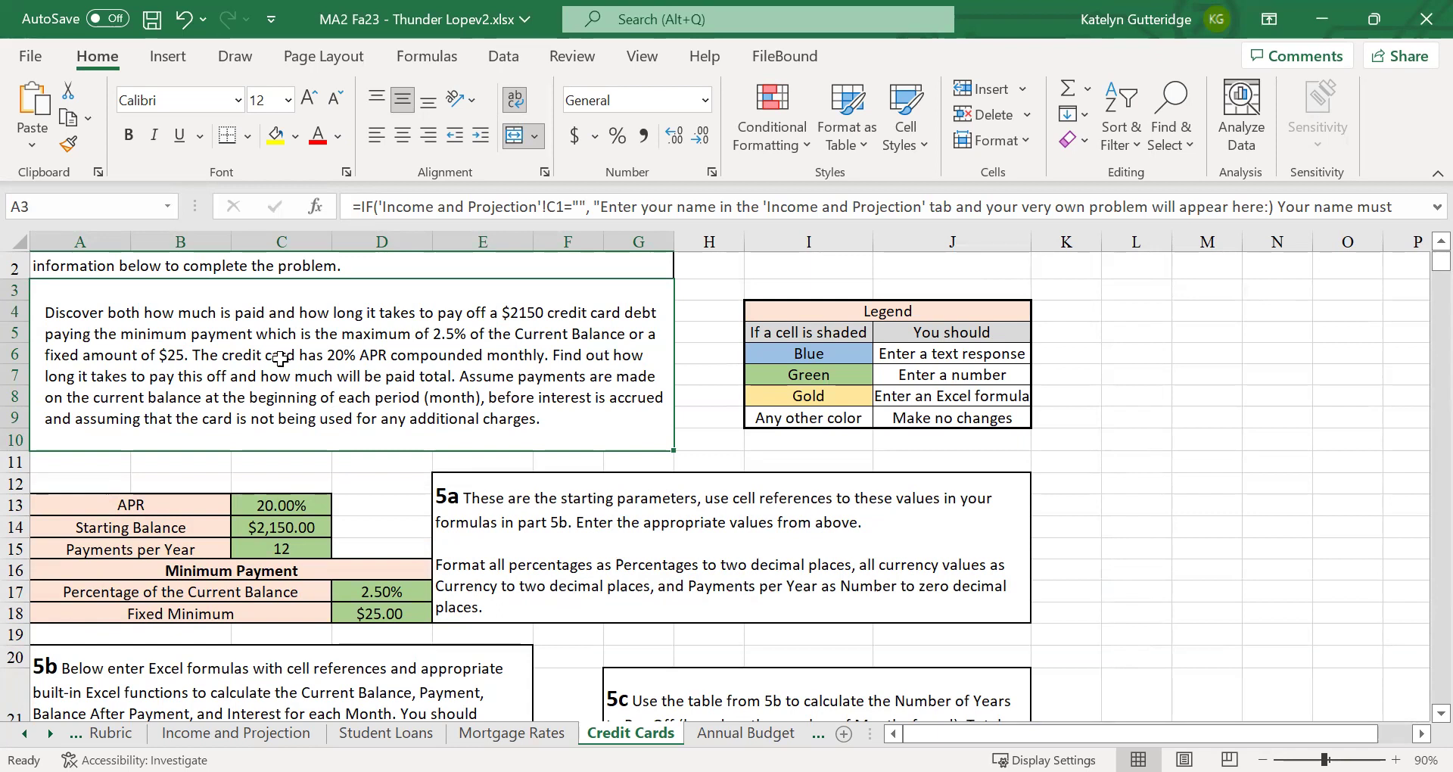
pyautogui.scroll(-4, 187, 388)
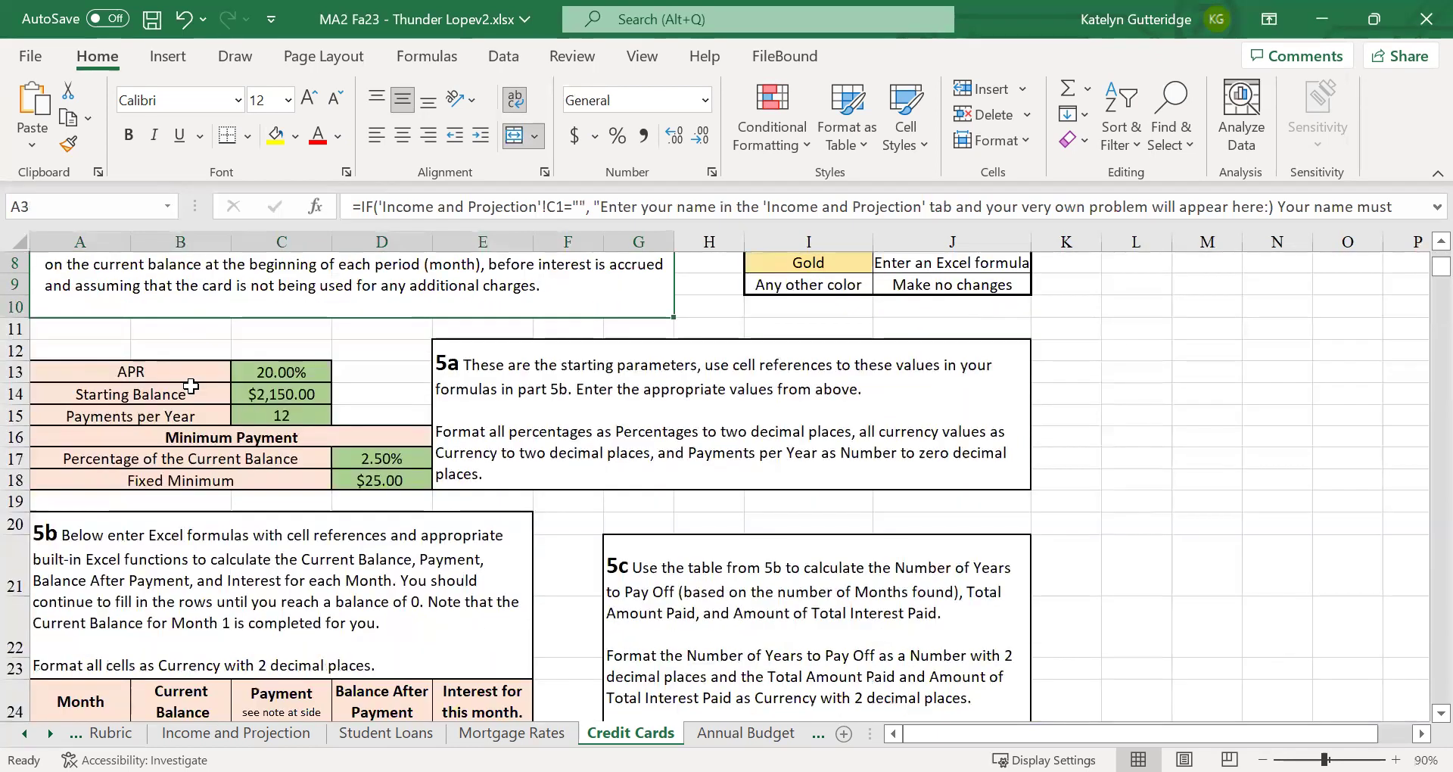
pyautogui.moveTo(202, 307); pyautogui.dragTo(406, 352)
pyautogui.click(406, 353)
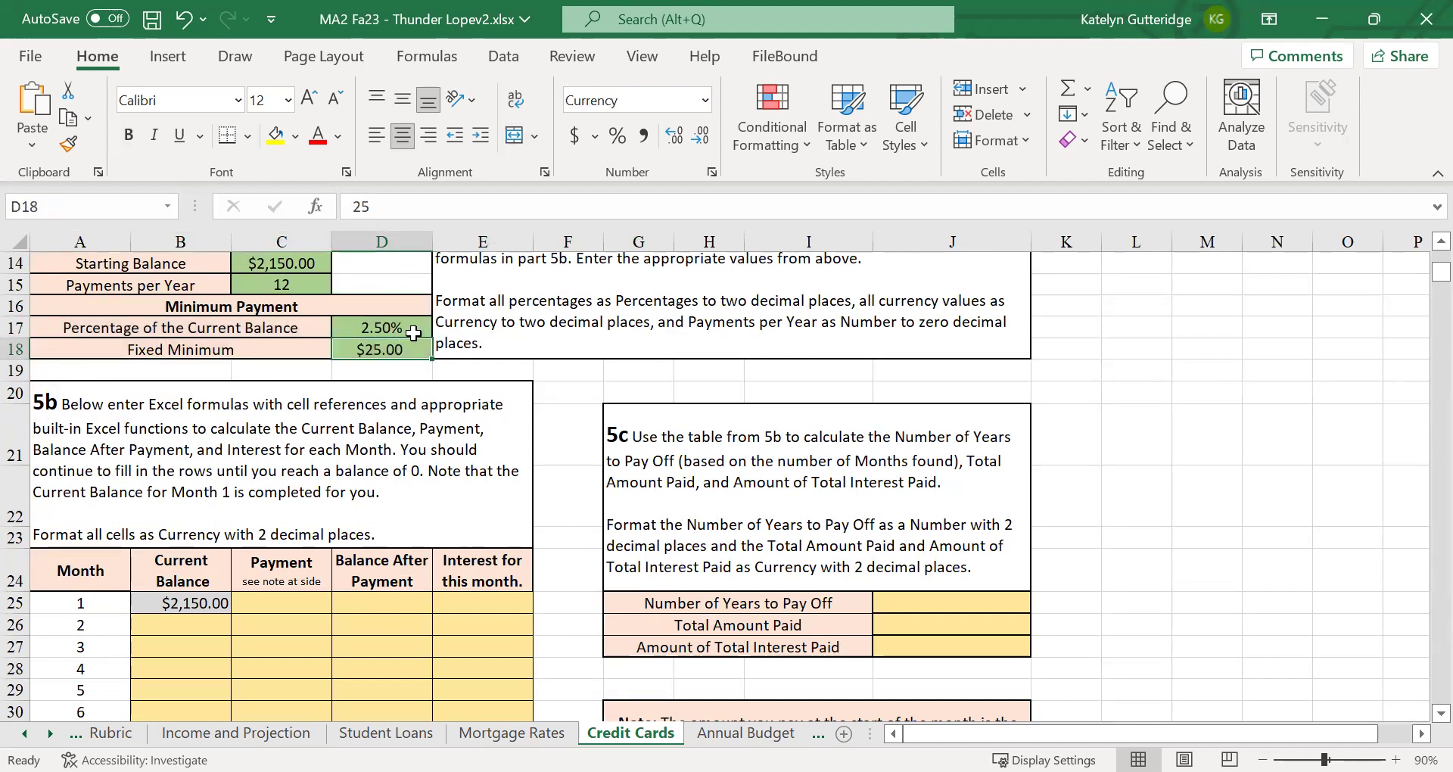
pyautogui.scroll(1, 416, 330)
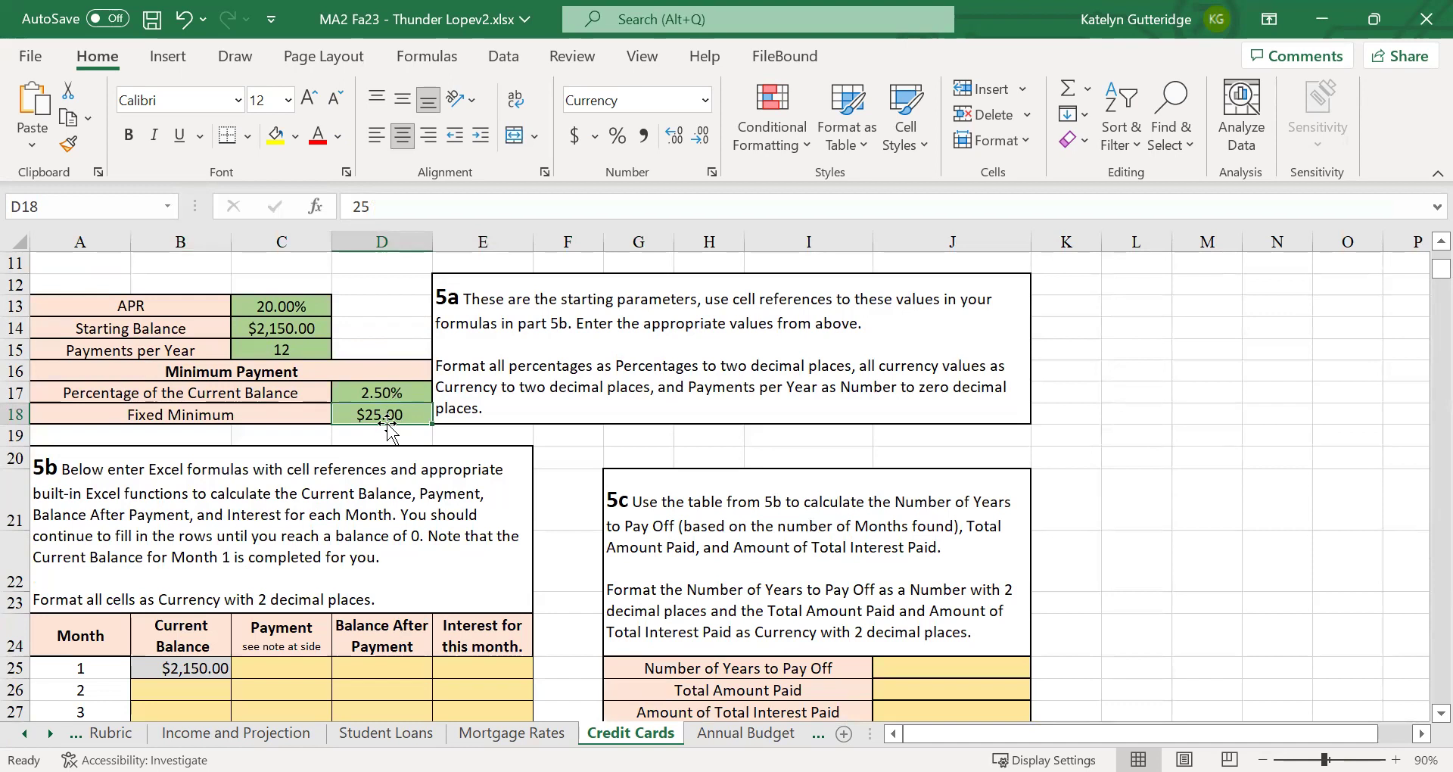
pyautogui.click(309, 671)
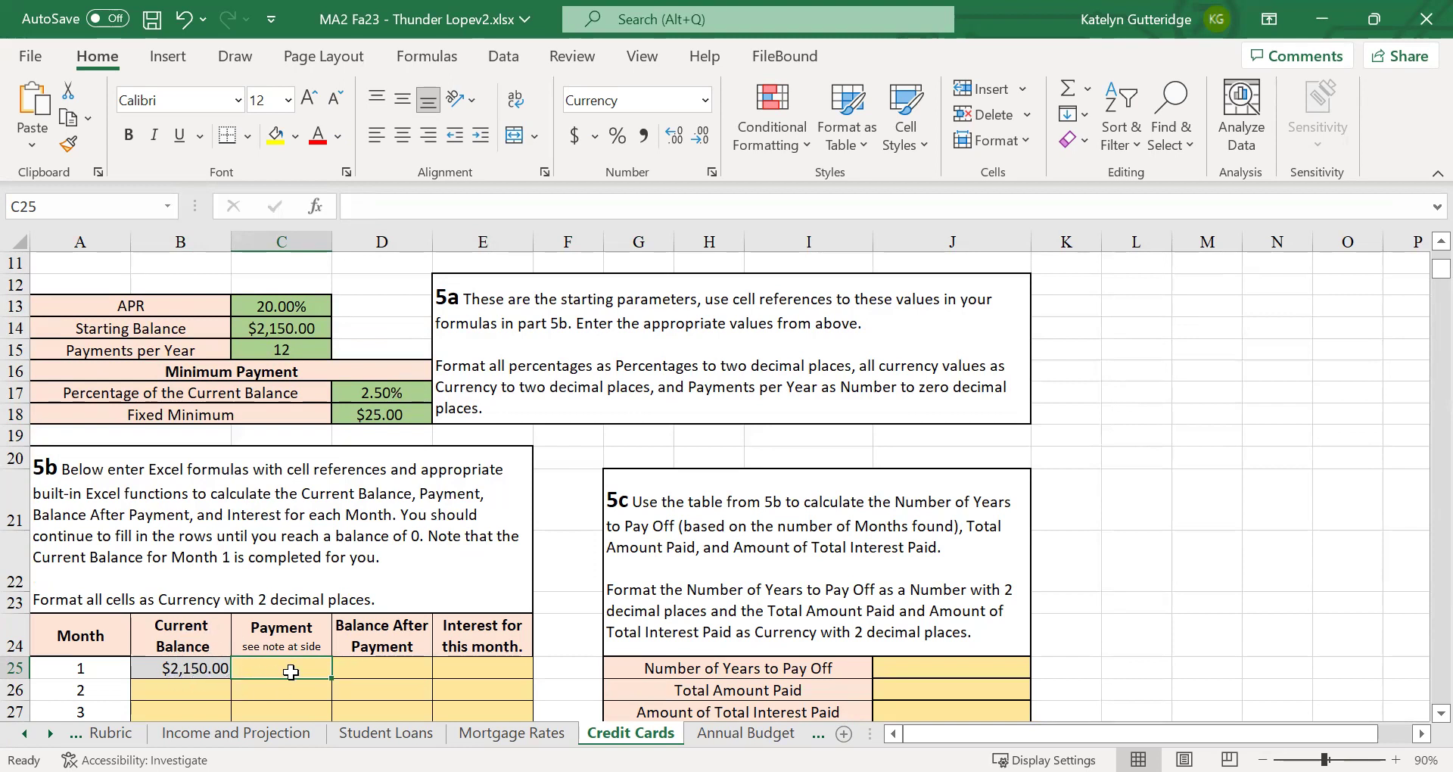
pyautogui.scroll(-3, 863, 547)
pyautogui.click(719, 632)
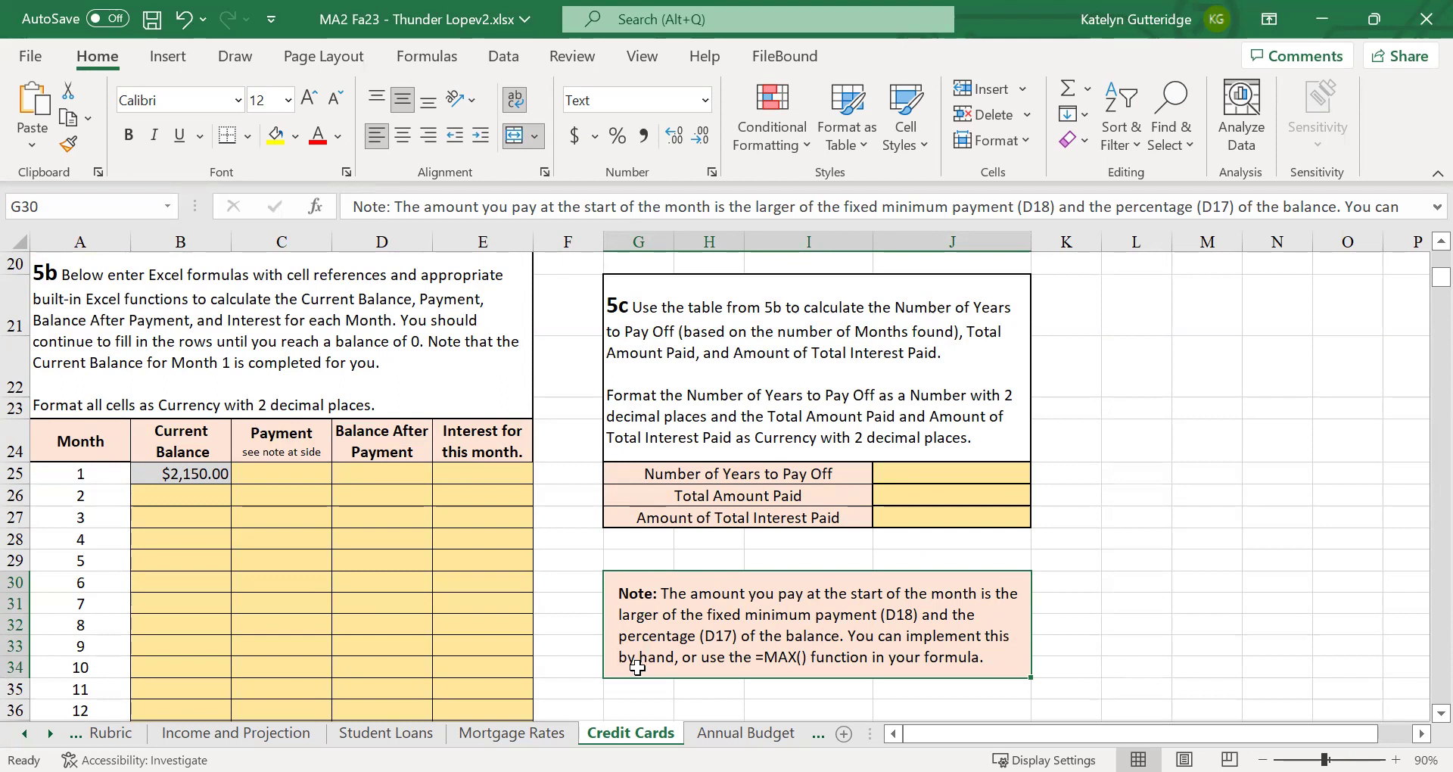
# Step: Fill row 25's Payment, Balance After Payment and Interest cells, then bring the 5a parameters into view
pyautogui.click(280, 476)
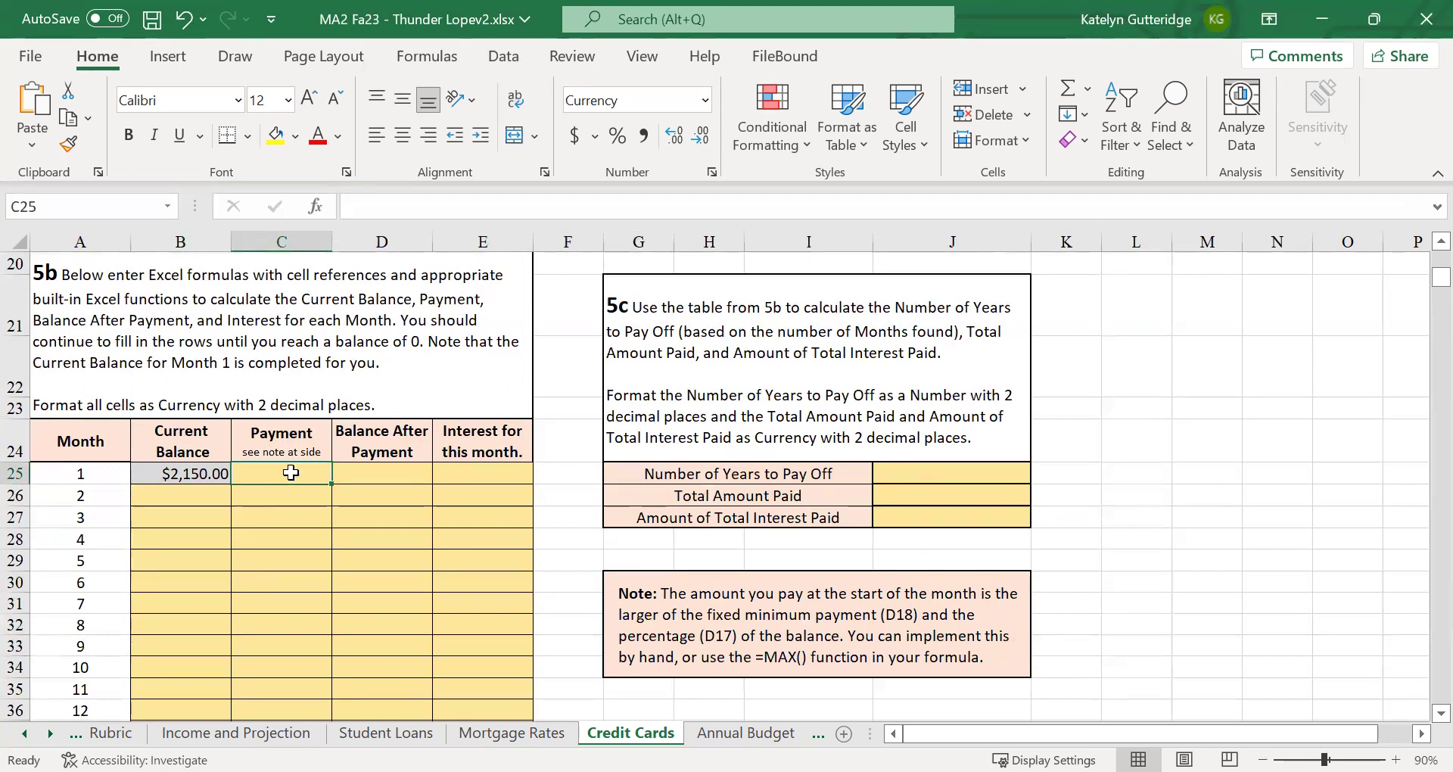
pyautogui.click(410, 472)
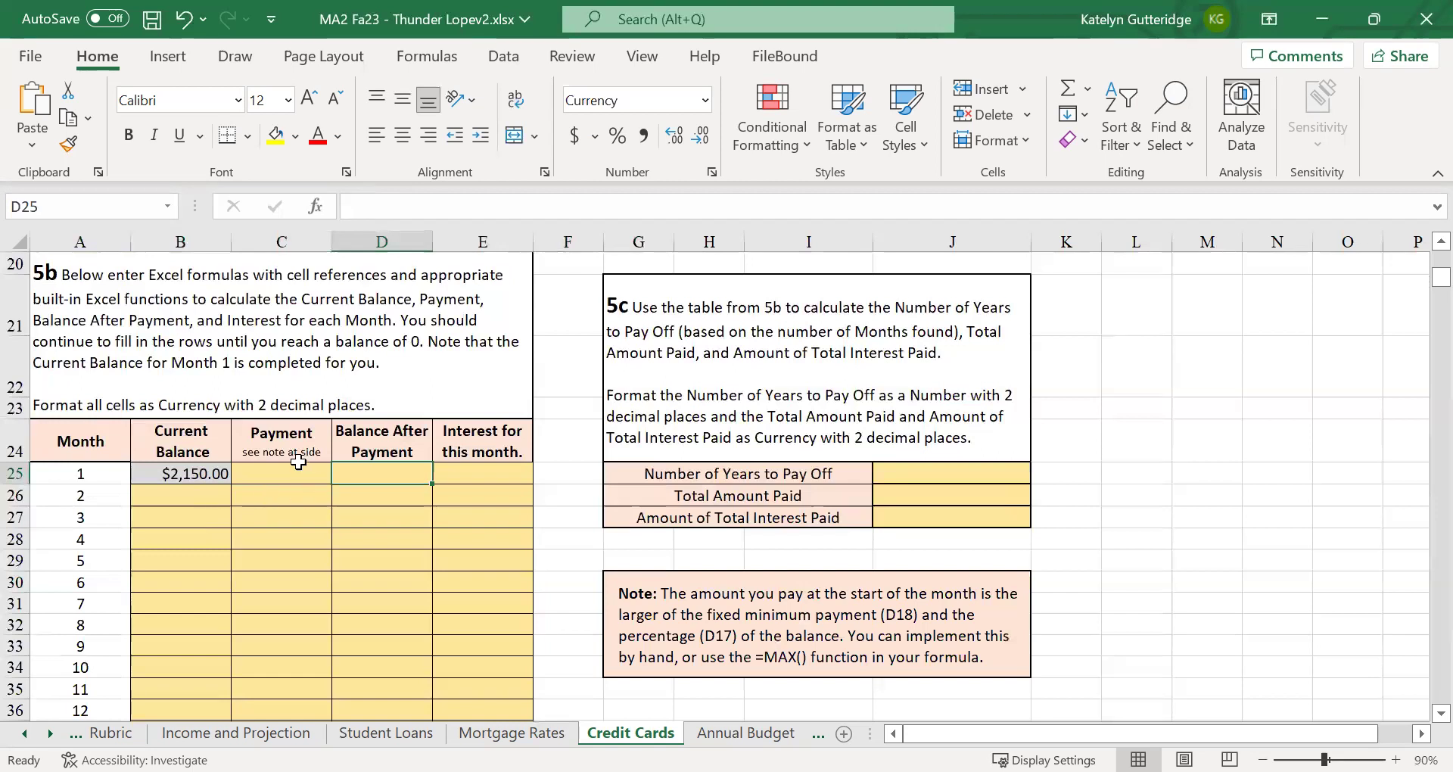
pyautogui.click(480, 468)
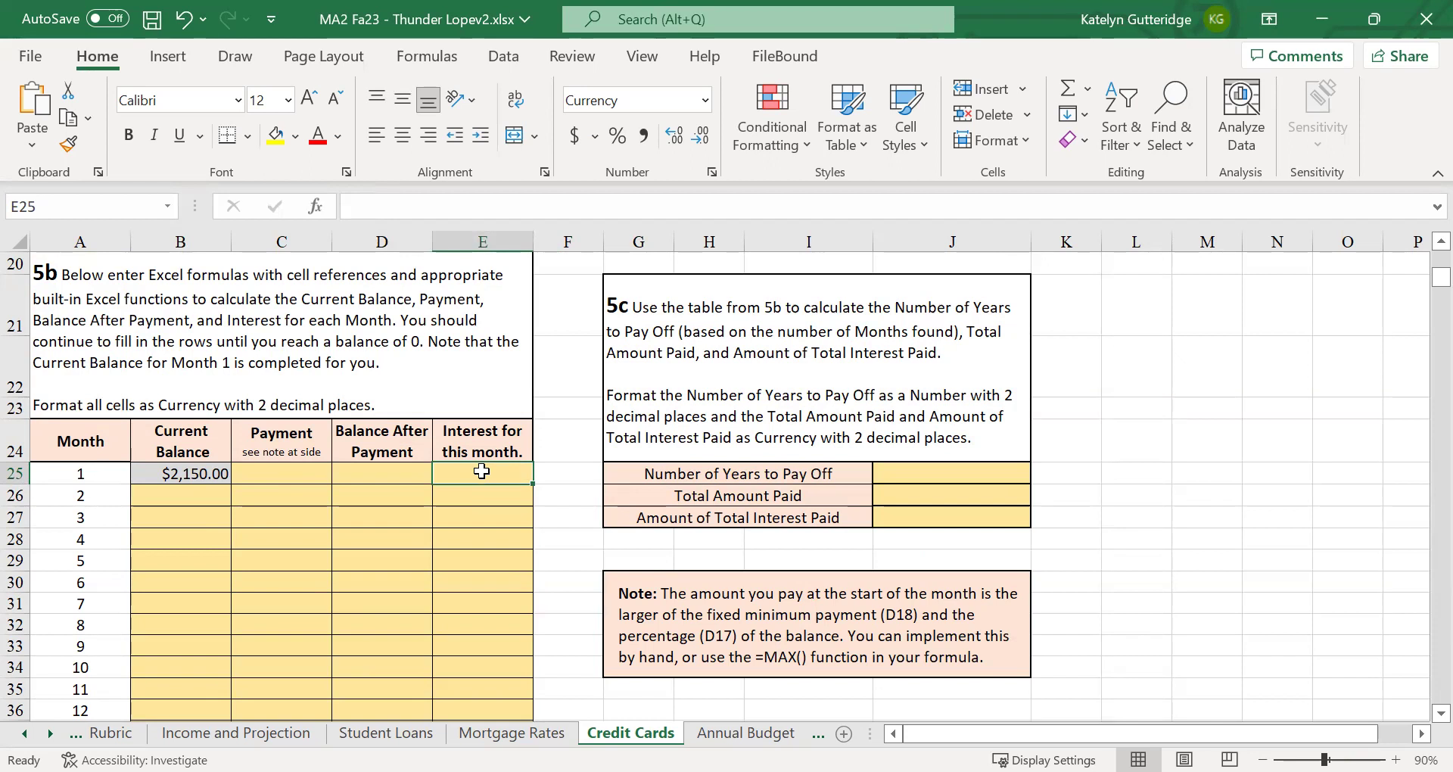
pyautogui.scroll(3, 481, 472)
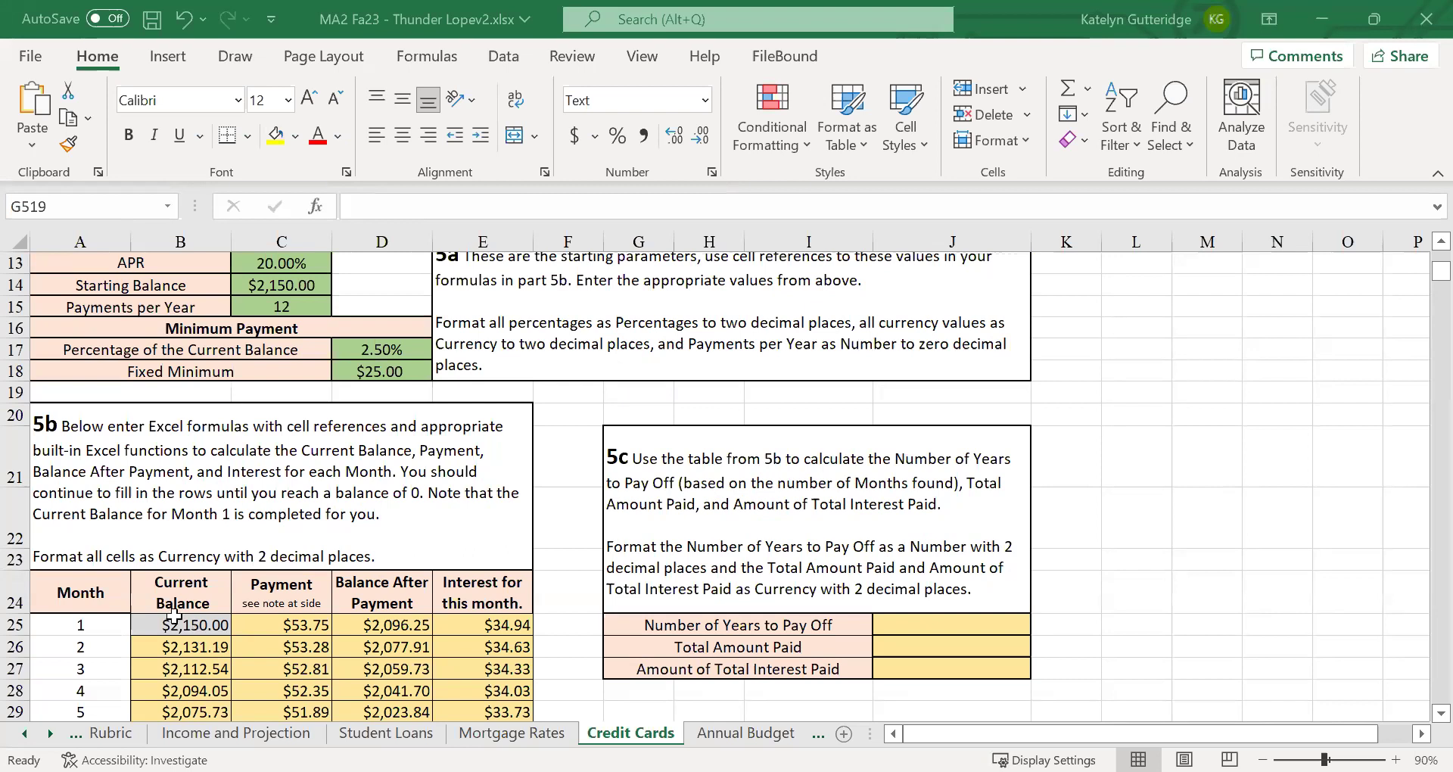
pyautogui.click(193, 624)
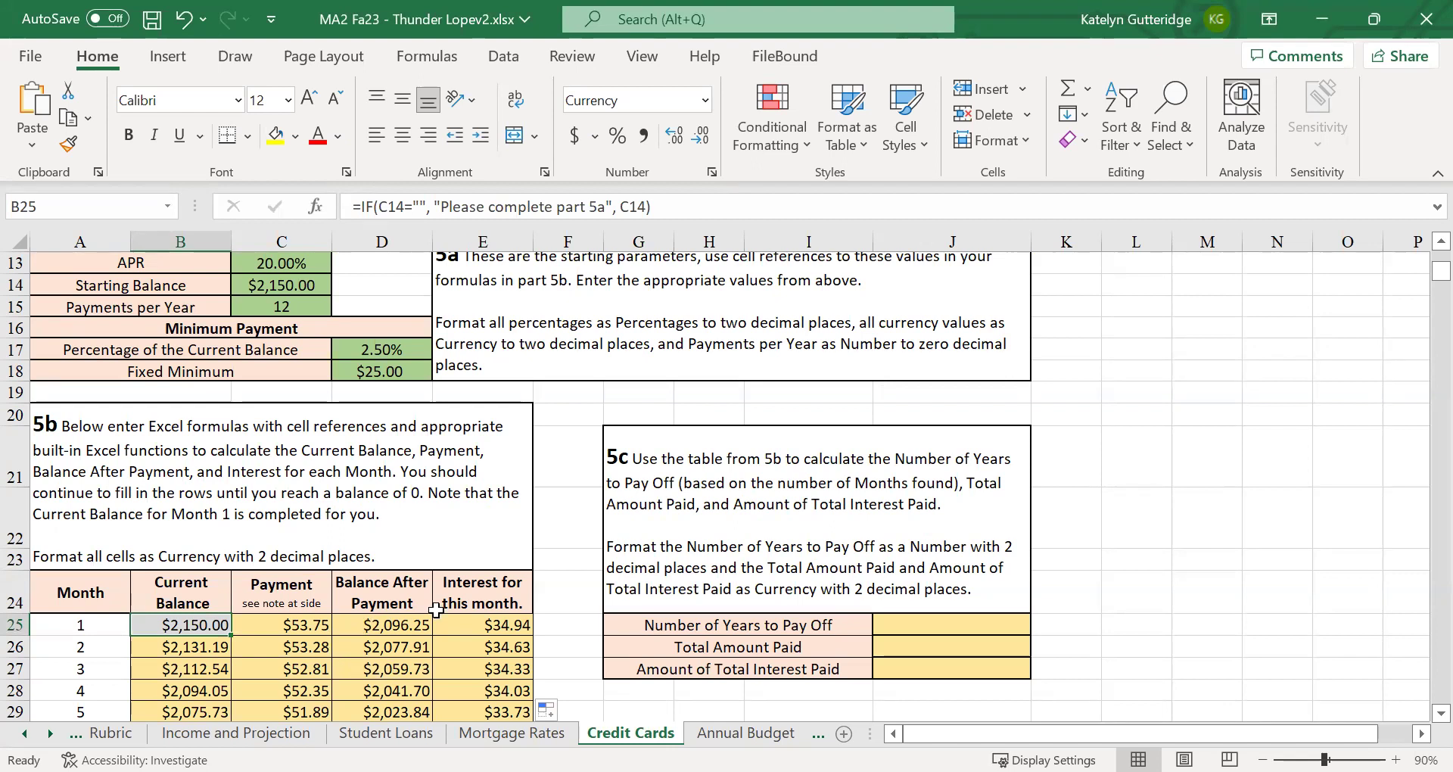
pyautogui.scroll(-5, 436, 611)
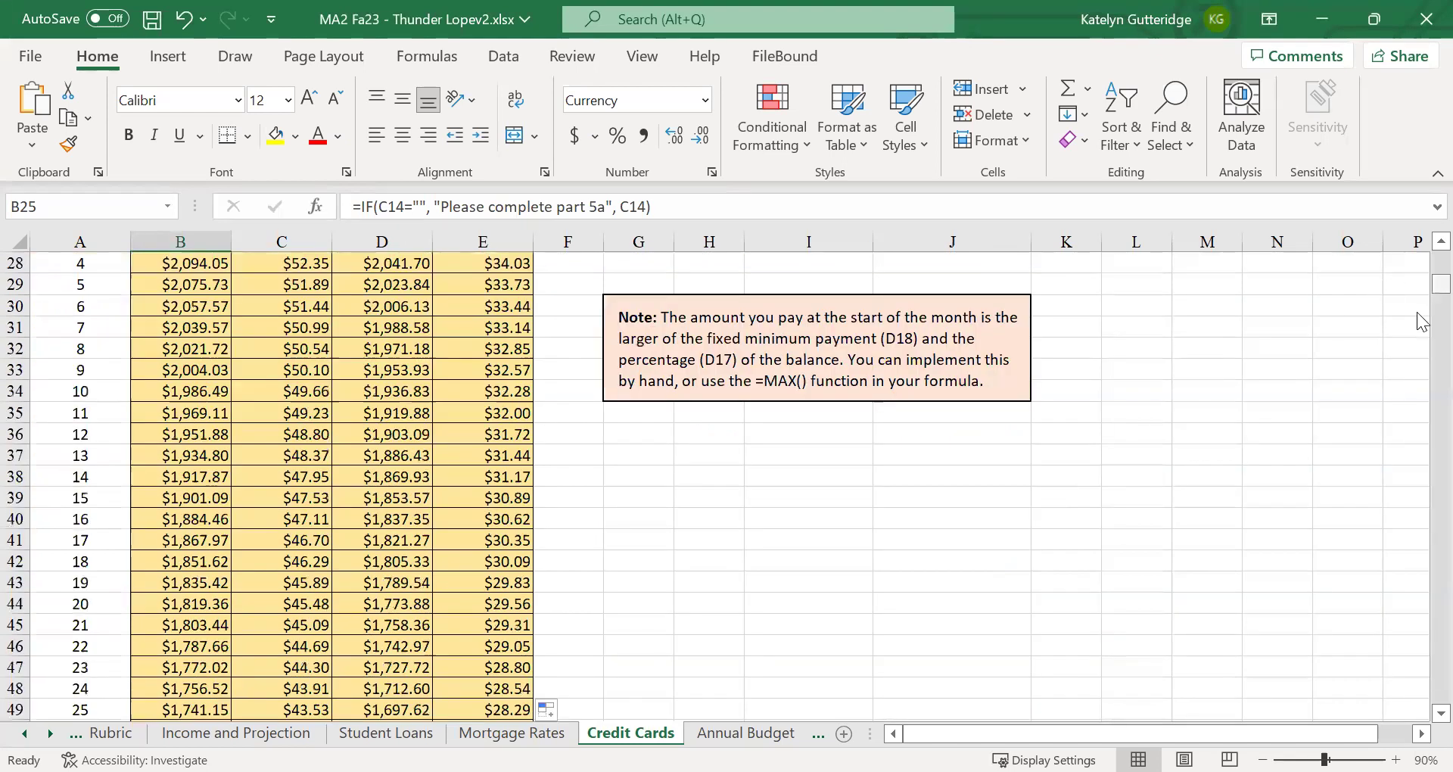
pyautogui.scroll(-10, 1421, 348)
pyautogui.click(1423, 428)
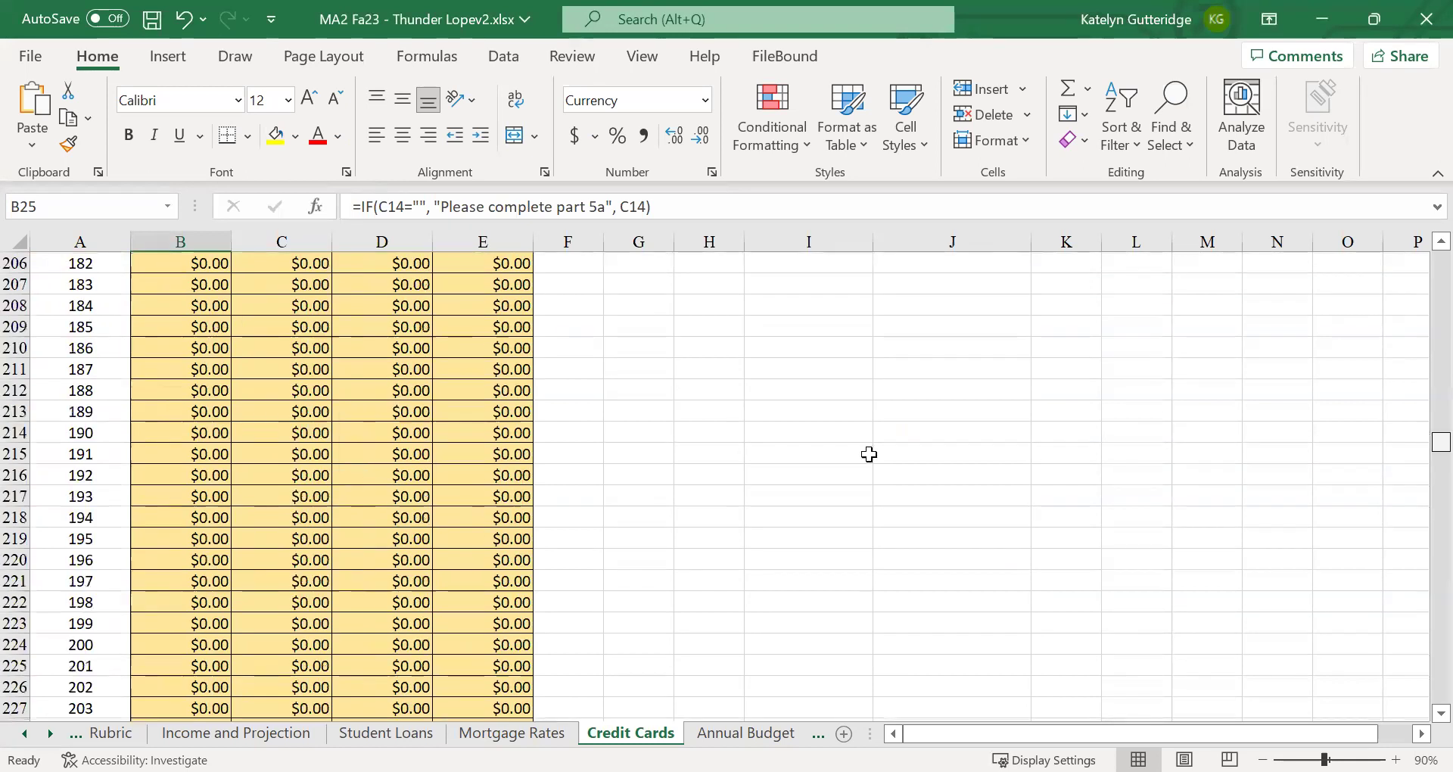
pyautogui.scroll(14, 469, 522)
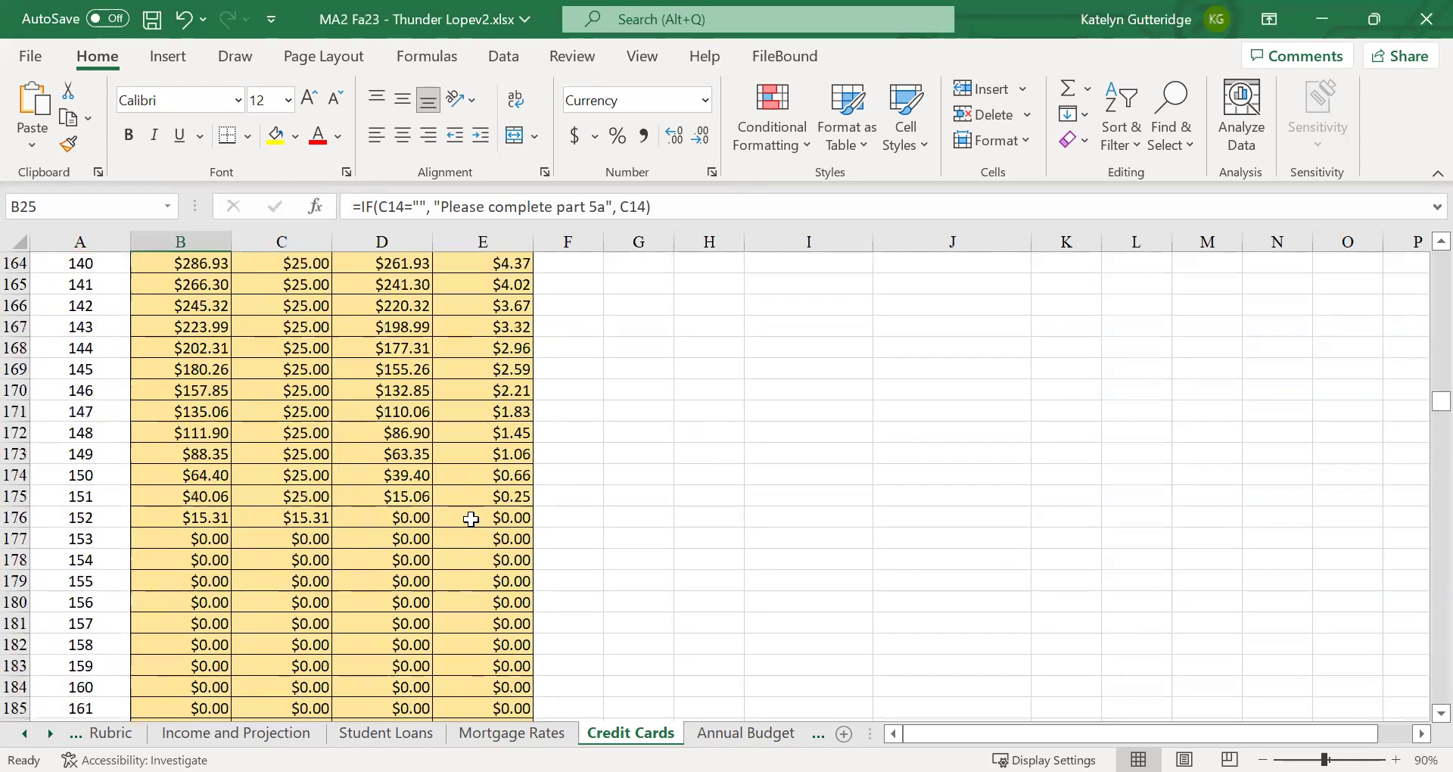
pyautogui.click(206, 521)
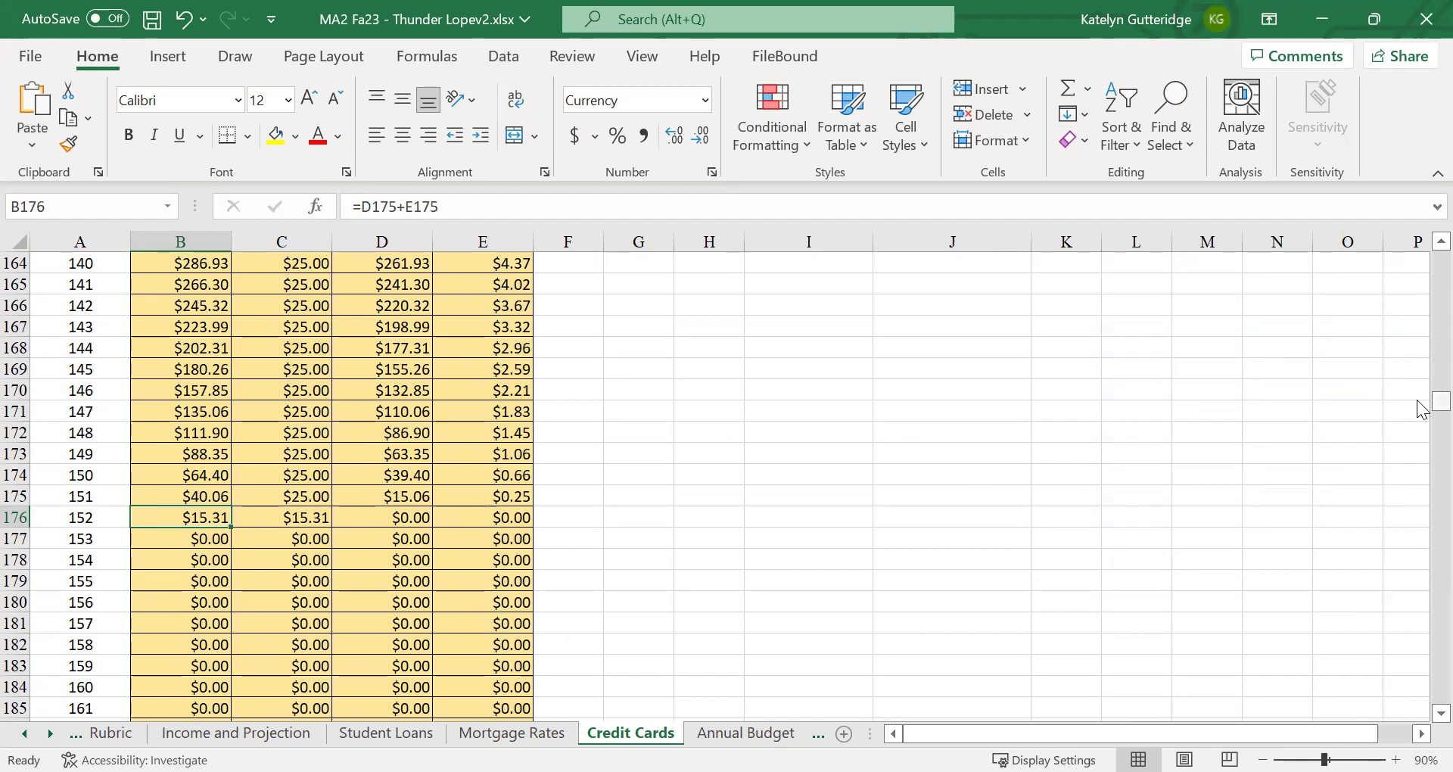
pyautogui.moveTo(1422, 409); pyautogui.dragTo(1421, 282)
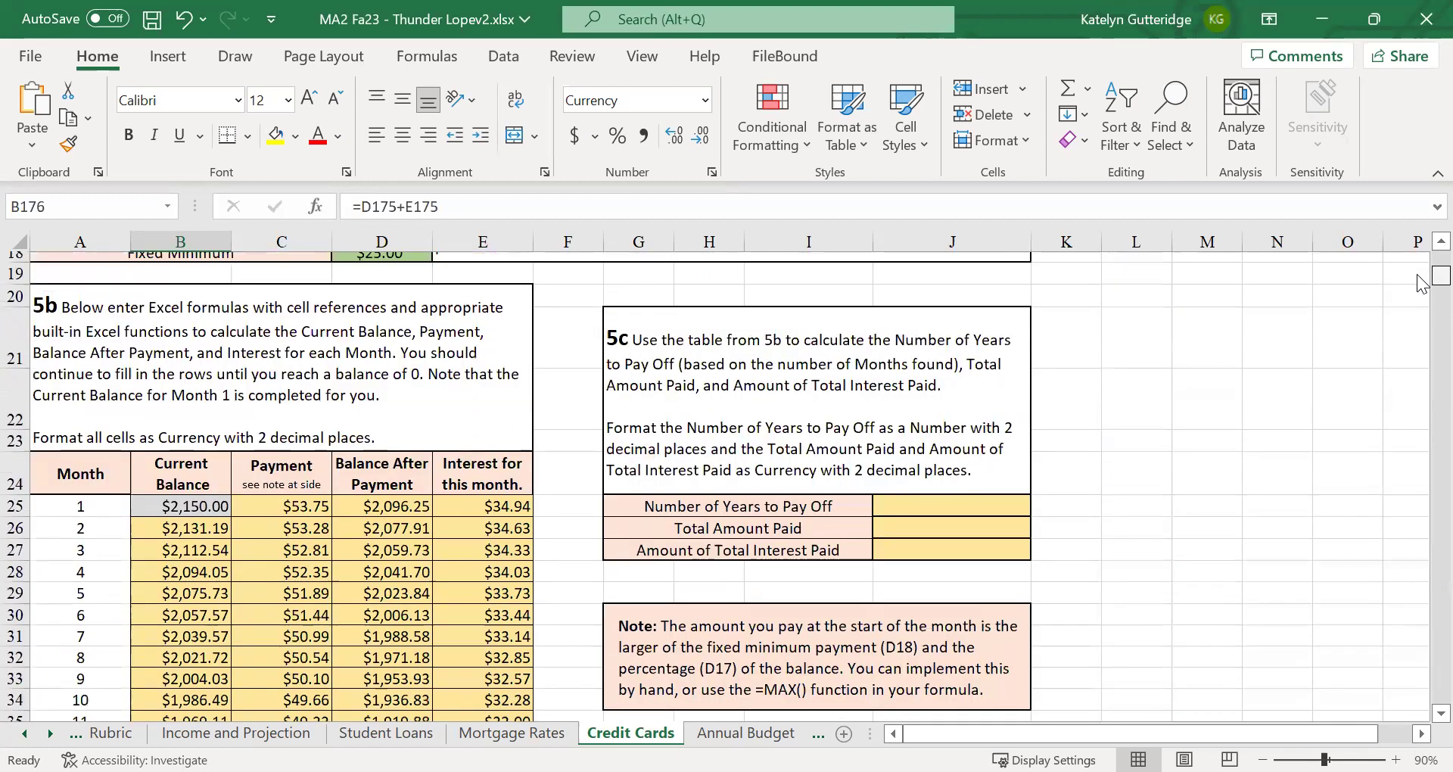
pyautogui.scroll(-1, 311, 446)
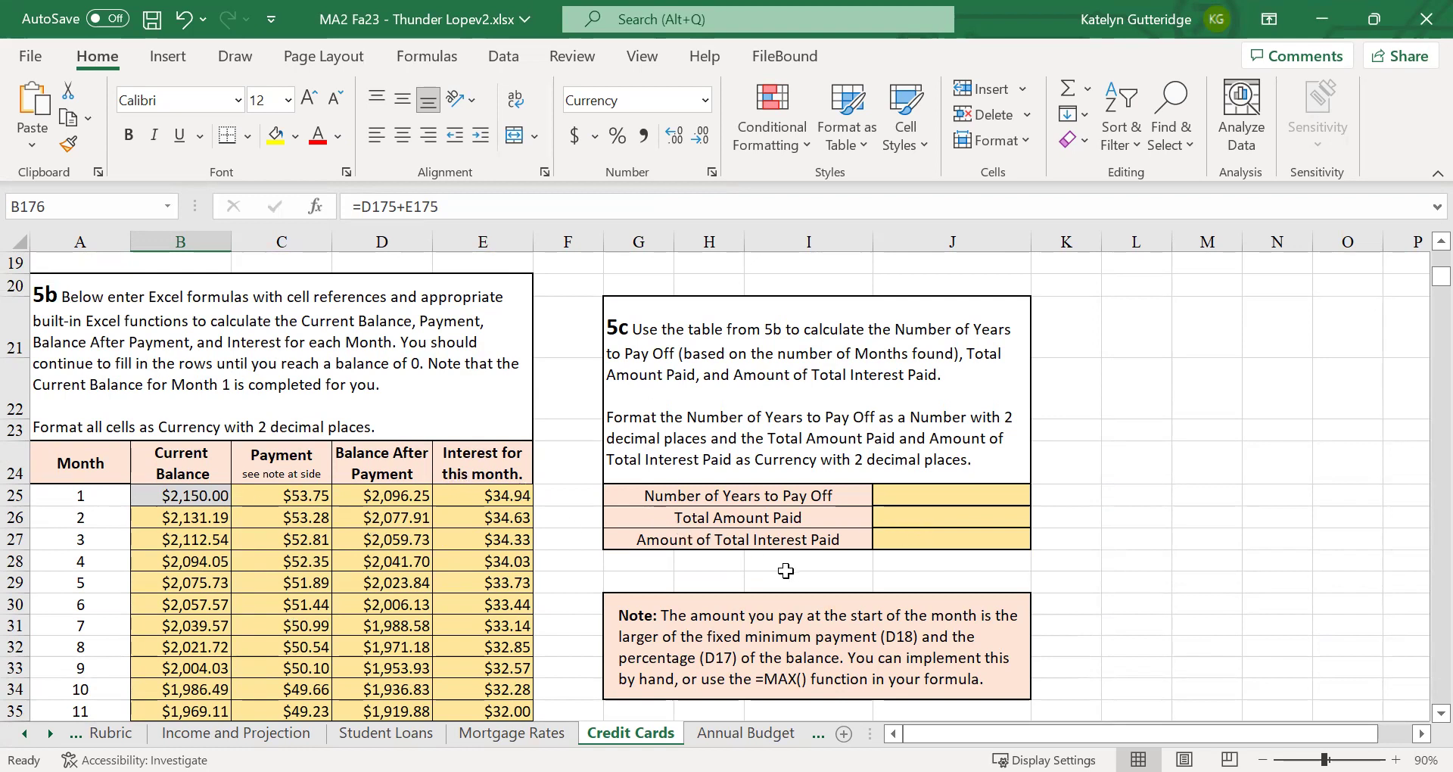
pyautogui.click(883, 490)
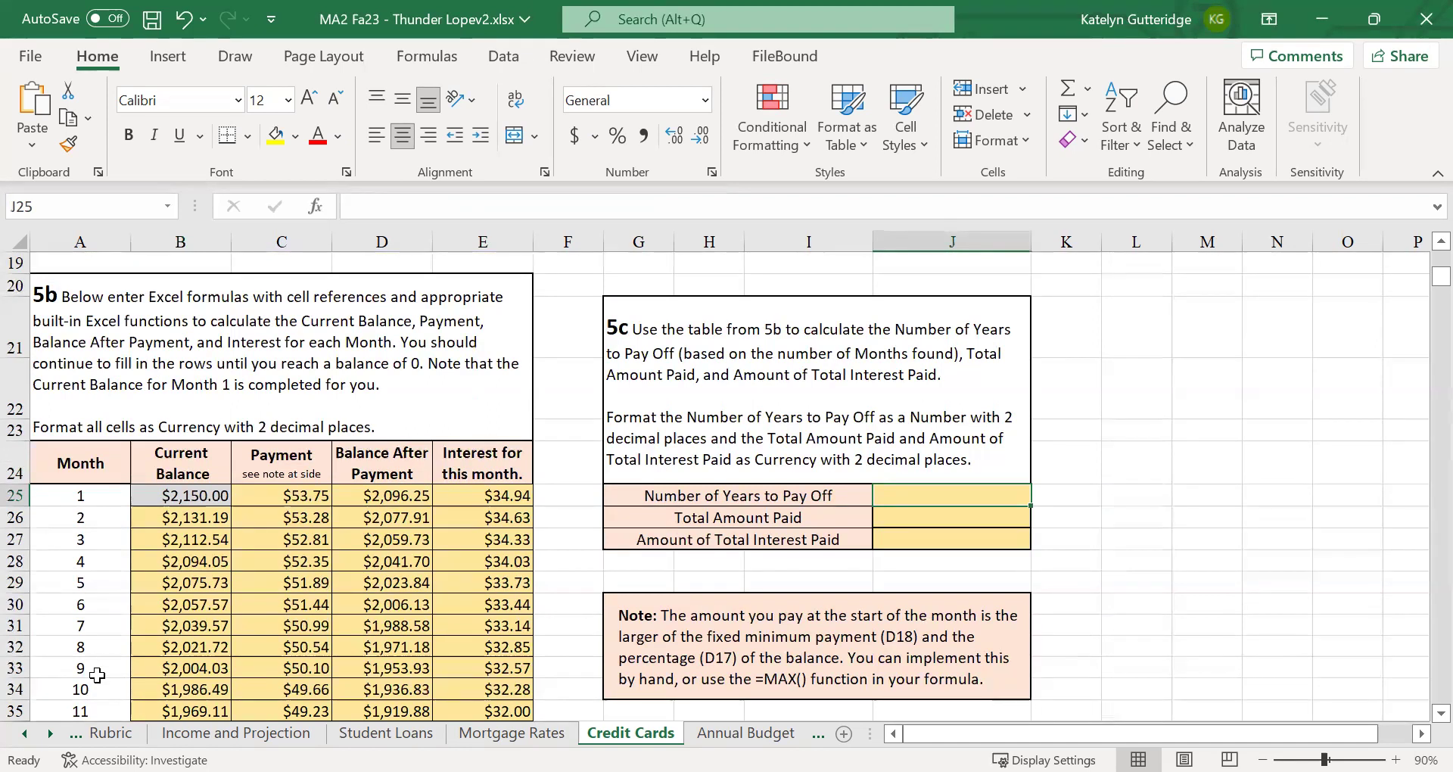
pyautogui.click(951, 517)
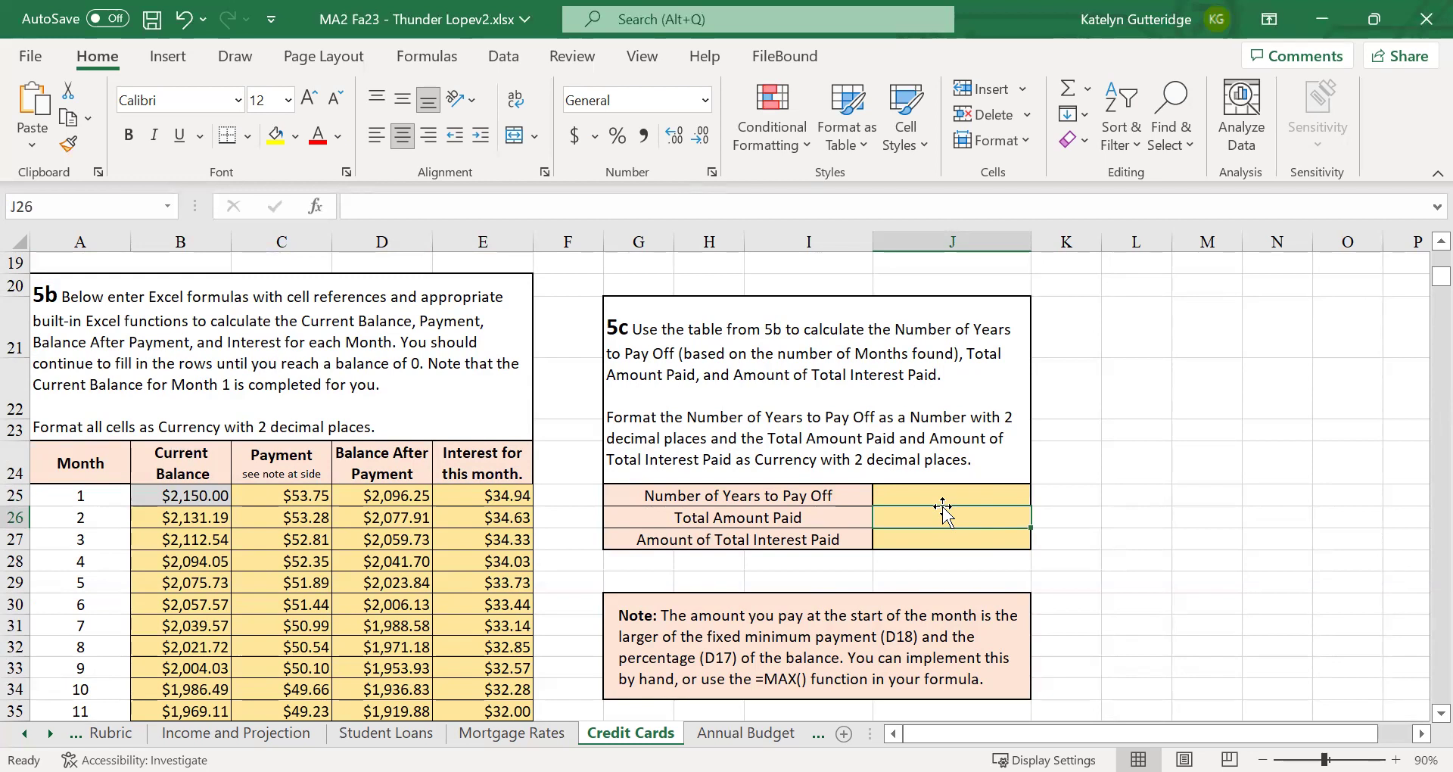
pyautogui.click(908, 542)
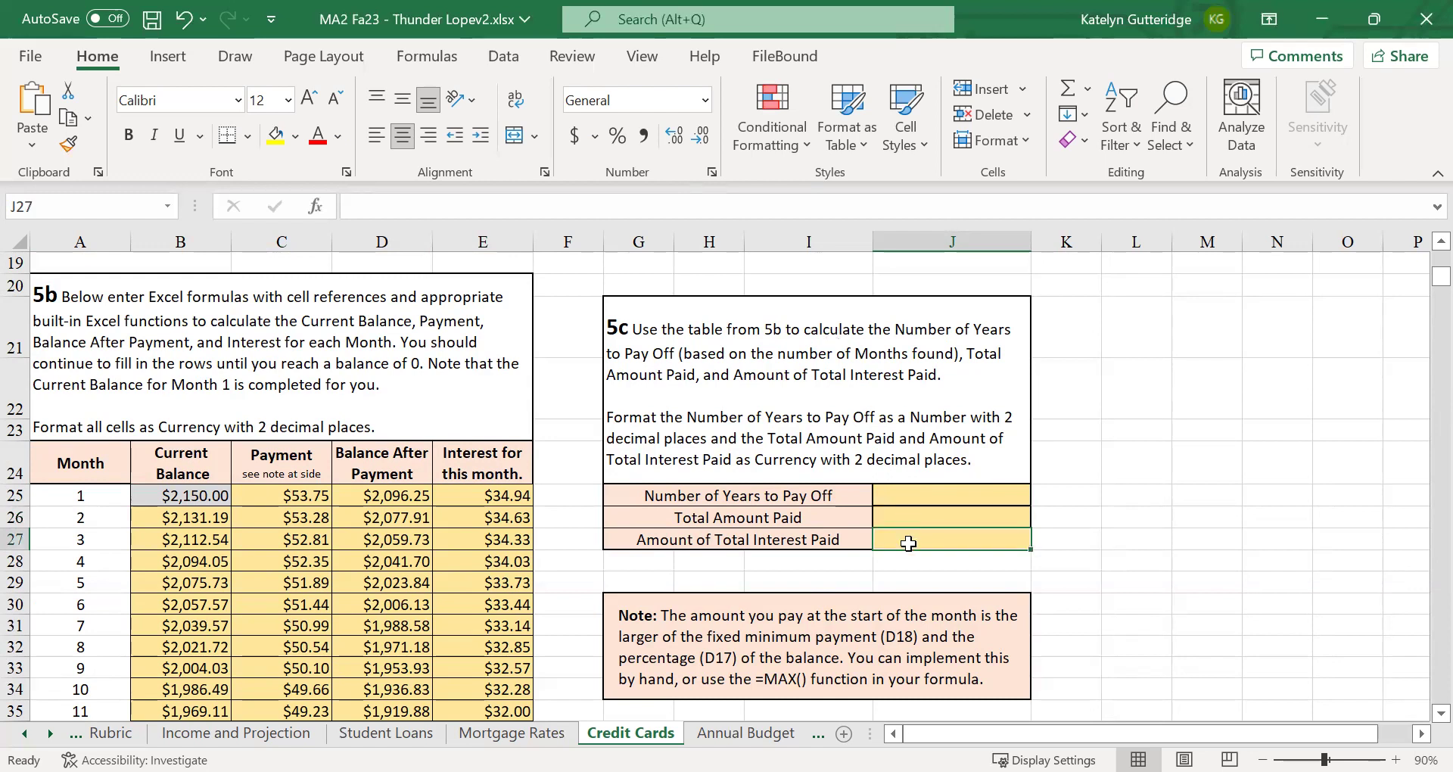
pyautogui.click(916, 525)
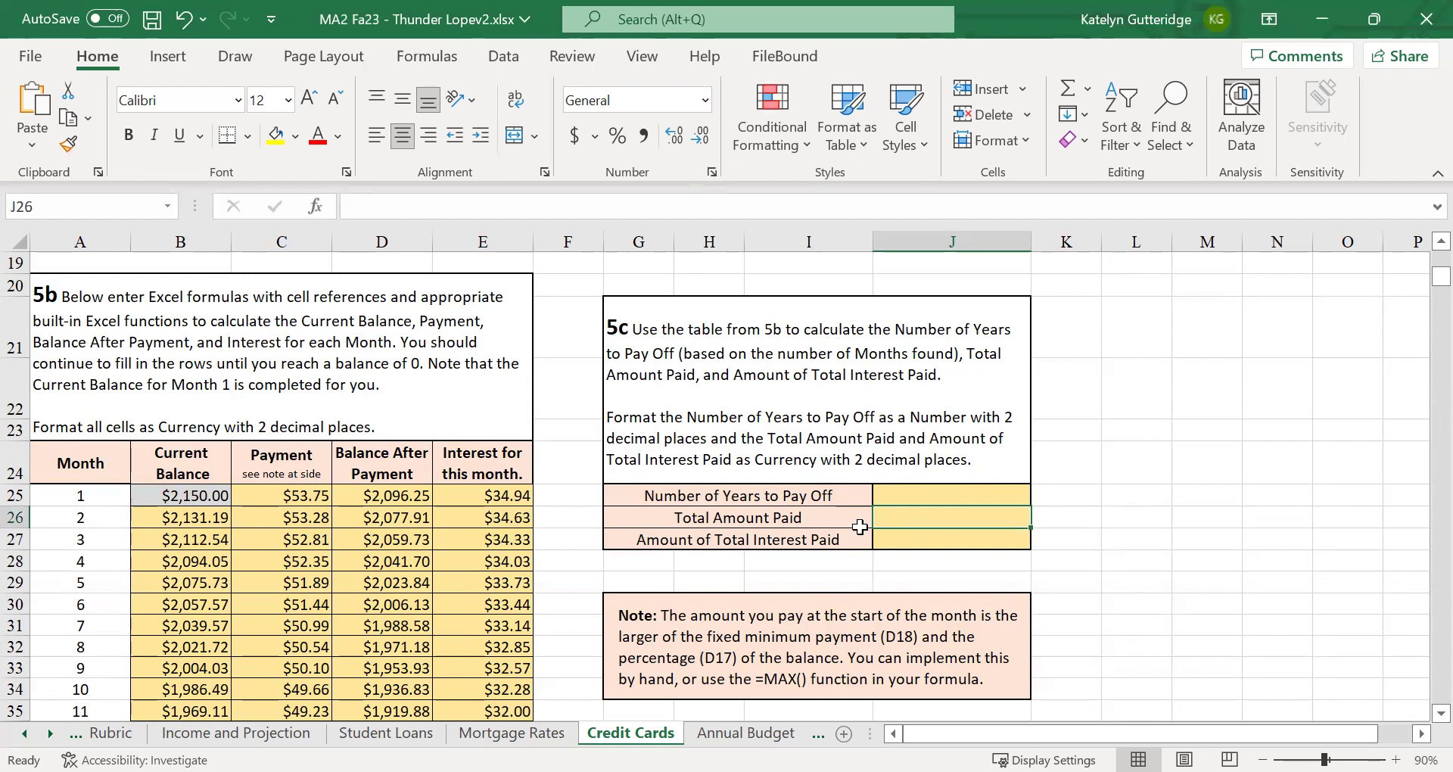
pyautogui.moveTo(821, 523); pyautogui.dragTo(917, 524)
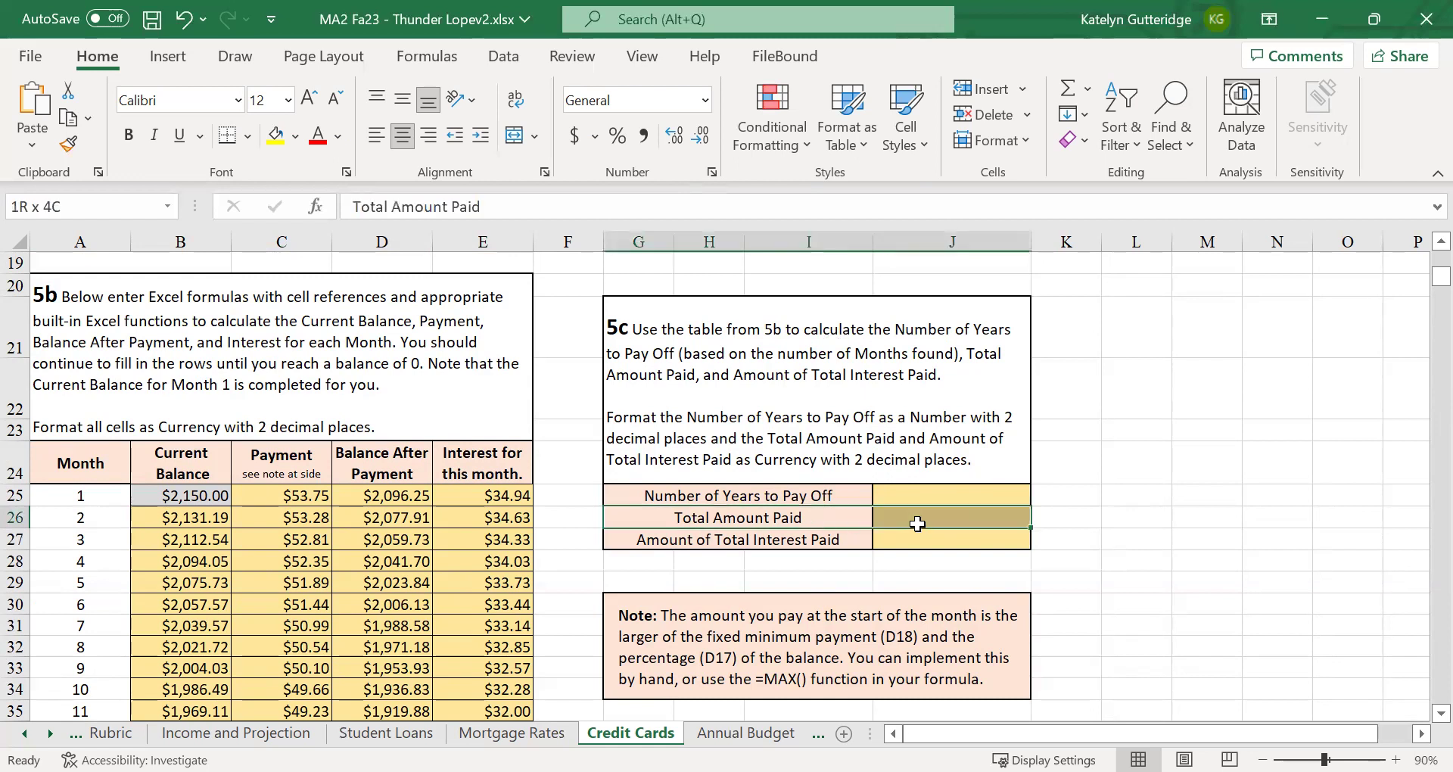
pyautogui.press('Down')
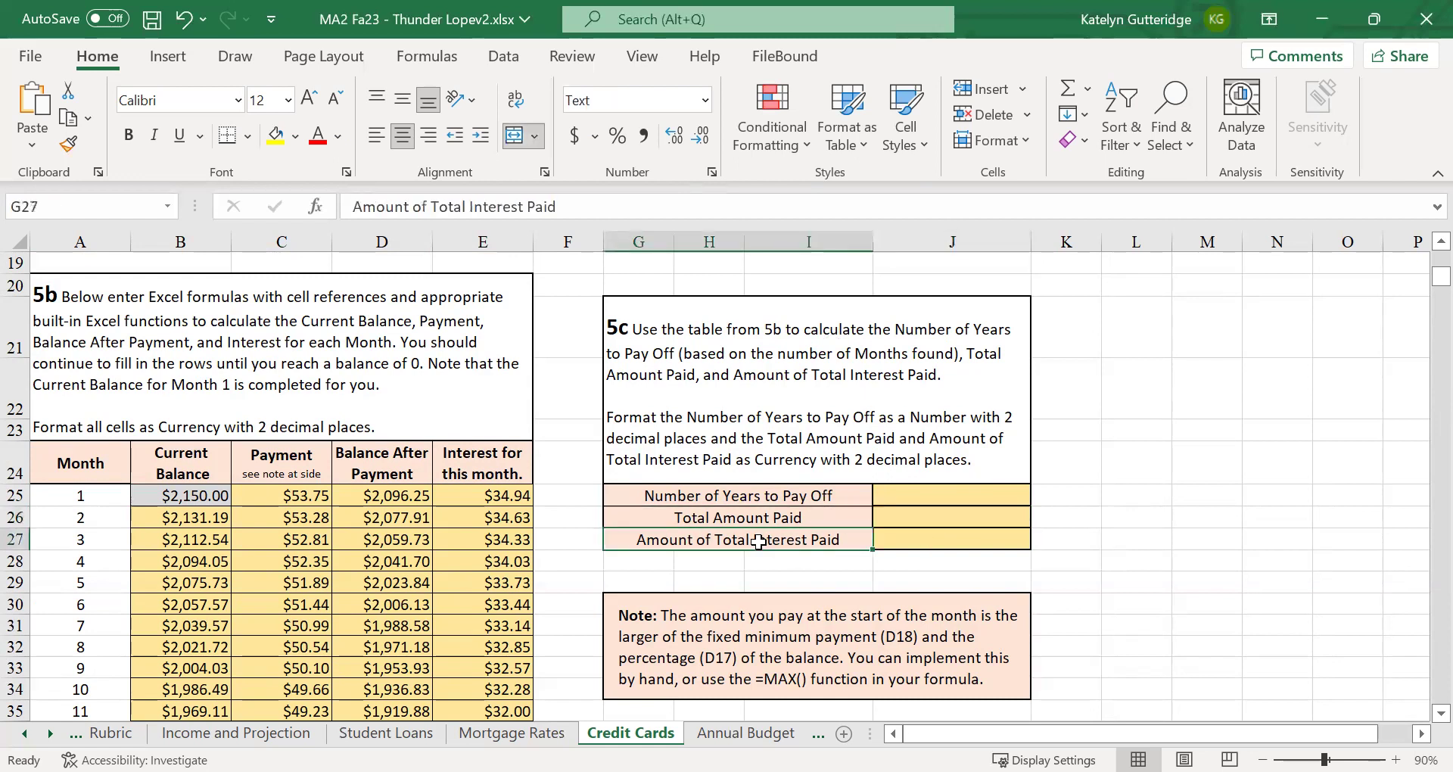
pyautogui.keyDown('shift'); pyautogui.click(899, 539); pyautogui.keyUp('shift')
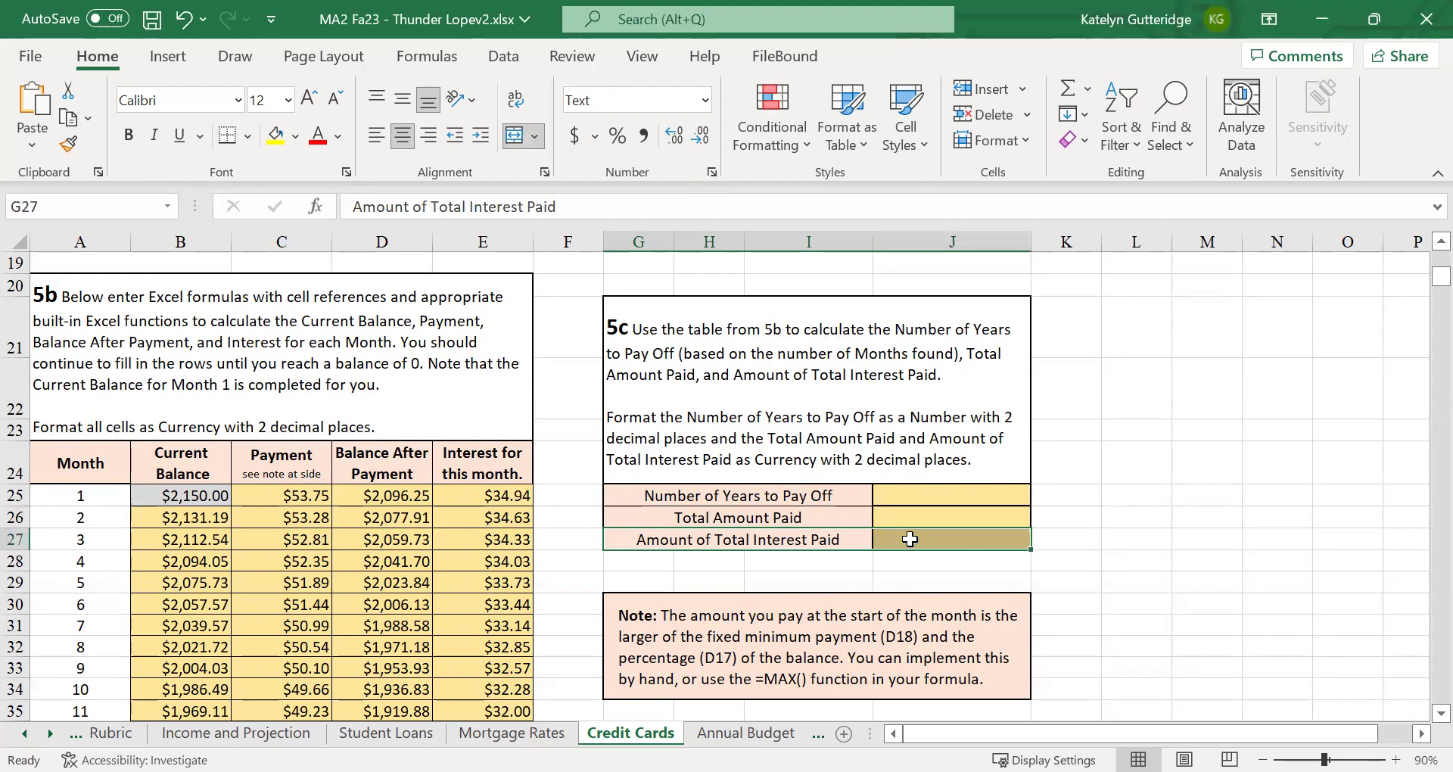
pyautogui.click(910, 539)
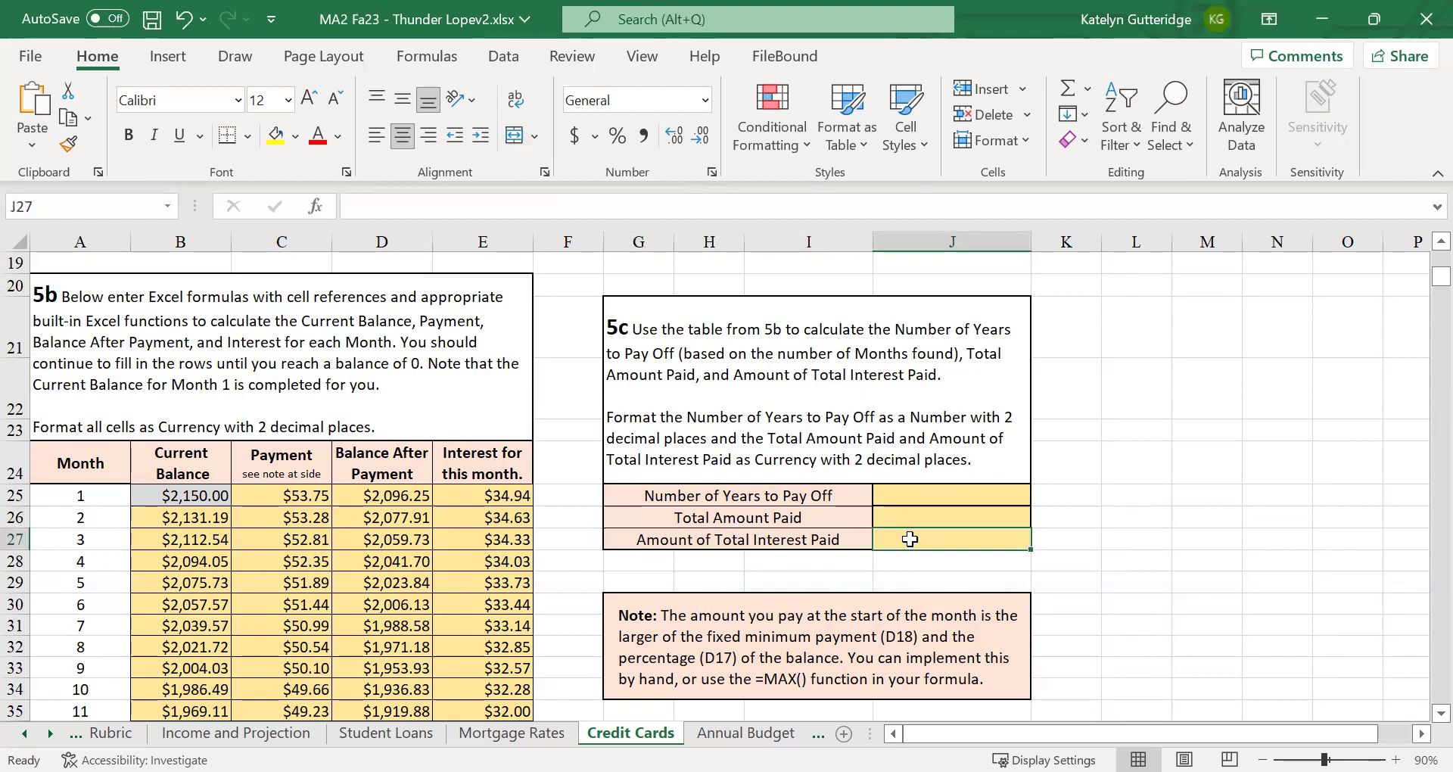